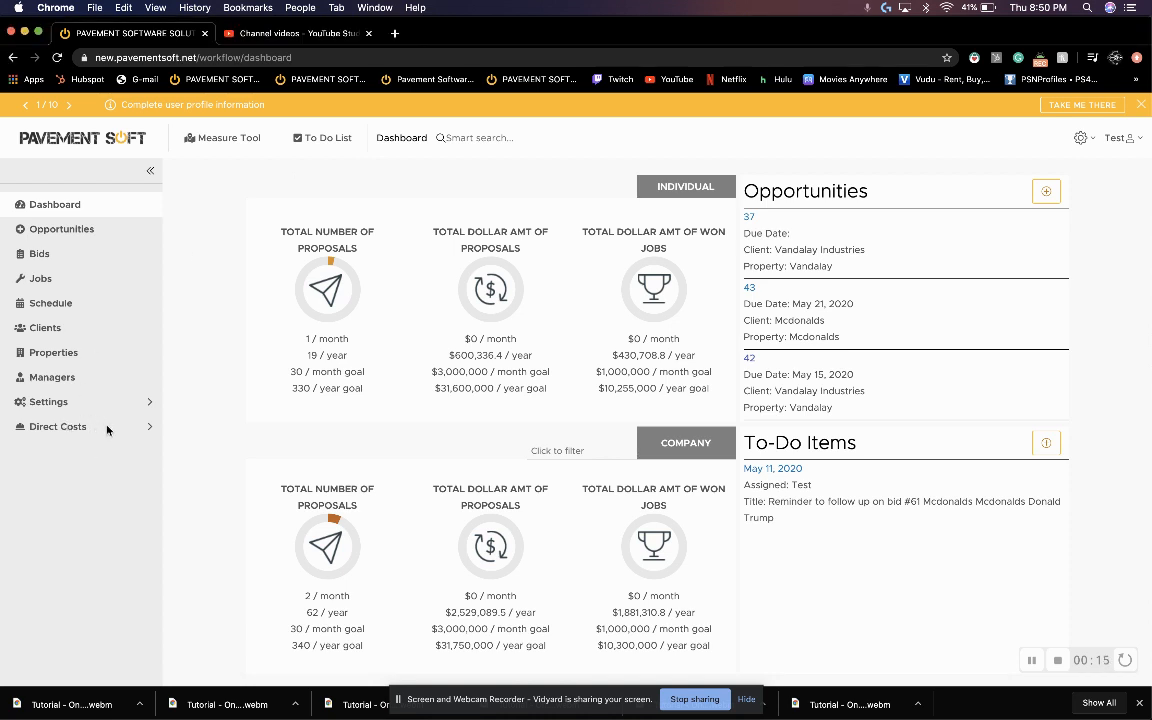
Open the Asphalt list under Direct Costs and start a new asphalt item.
left_click(108, 428)
scroll(93, 560, "down", 3)
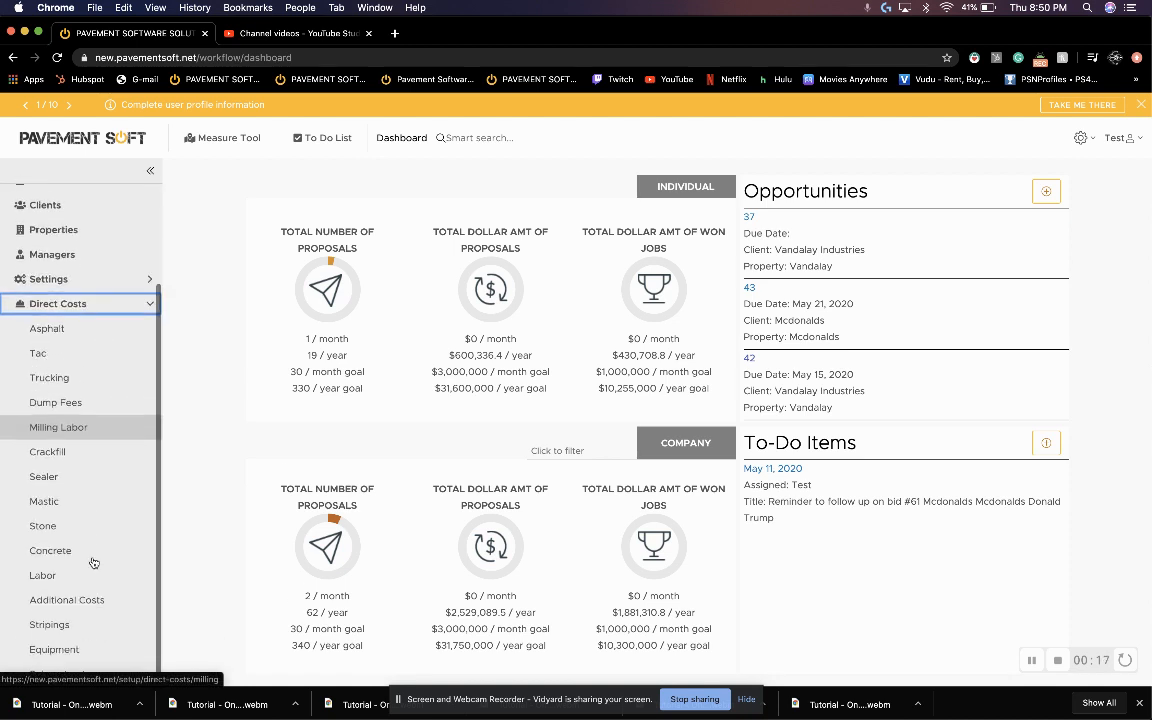
scroll(110, 520, "up", 3)
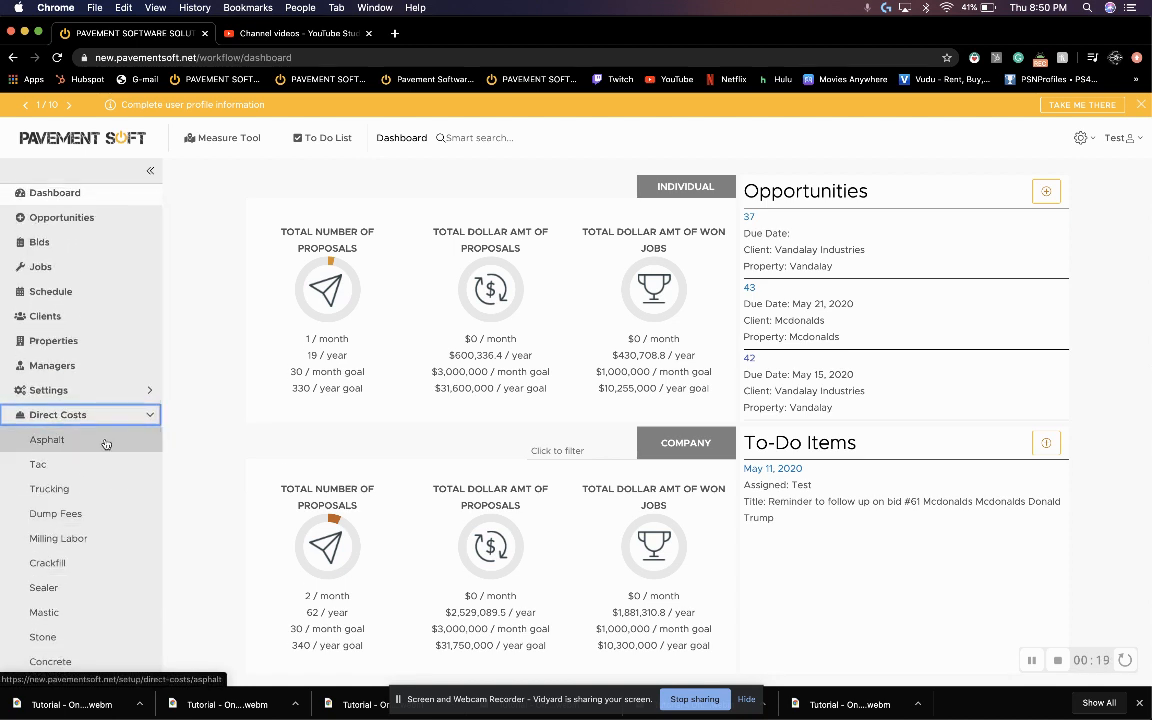
left_click(104, 441)
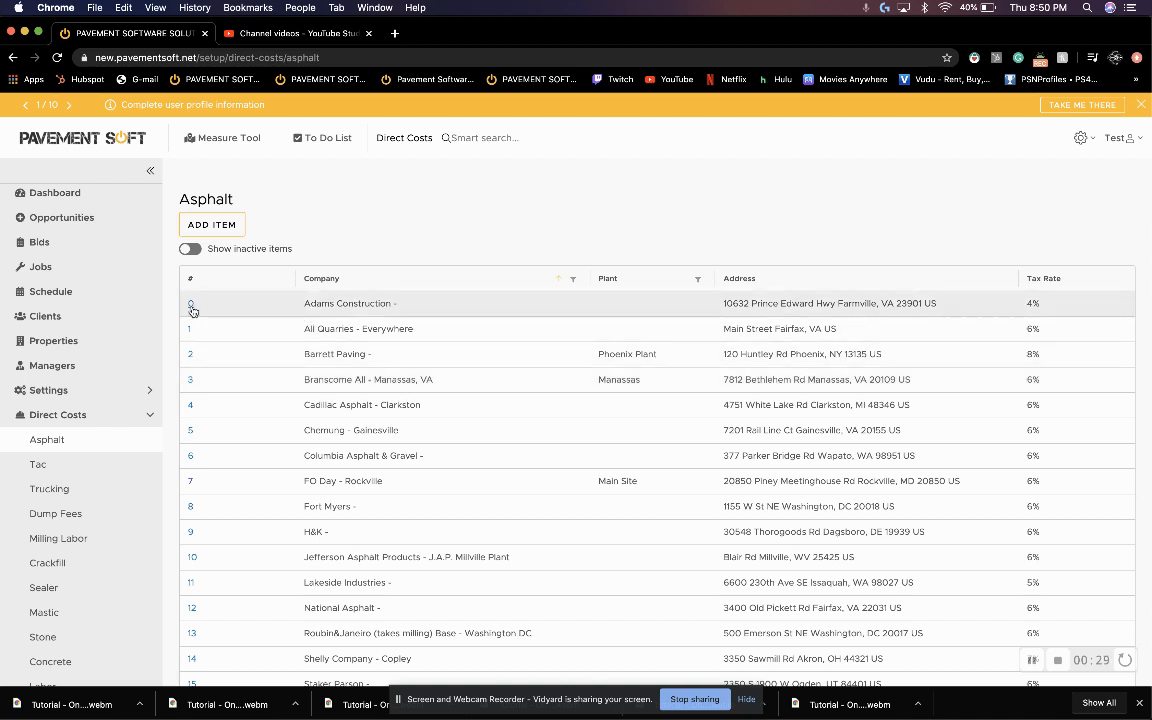
left_click(213, 225)
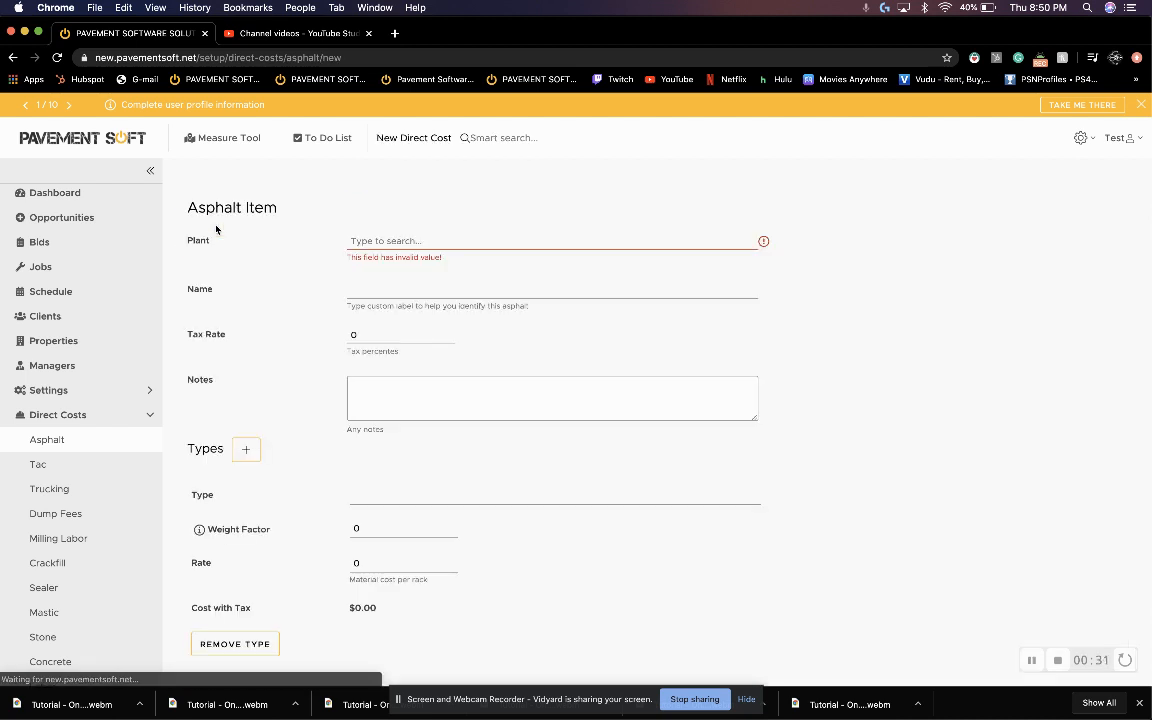
Browse the available plants for the asphalt item, search them for "test", and clear the search.
left_click(410, 242)
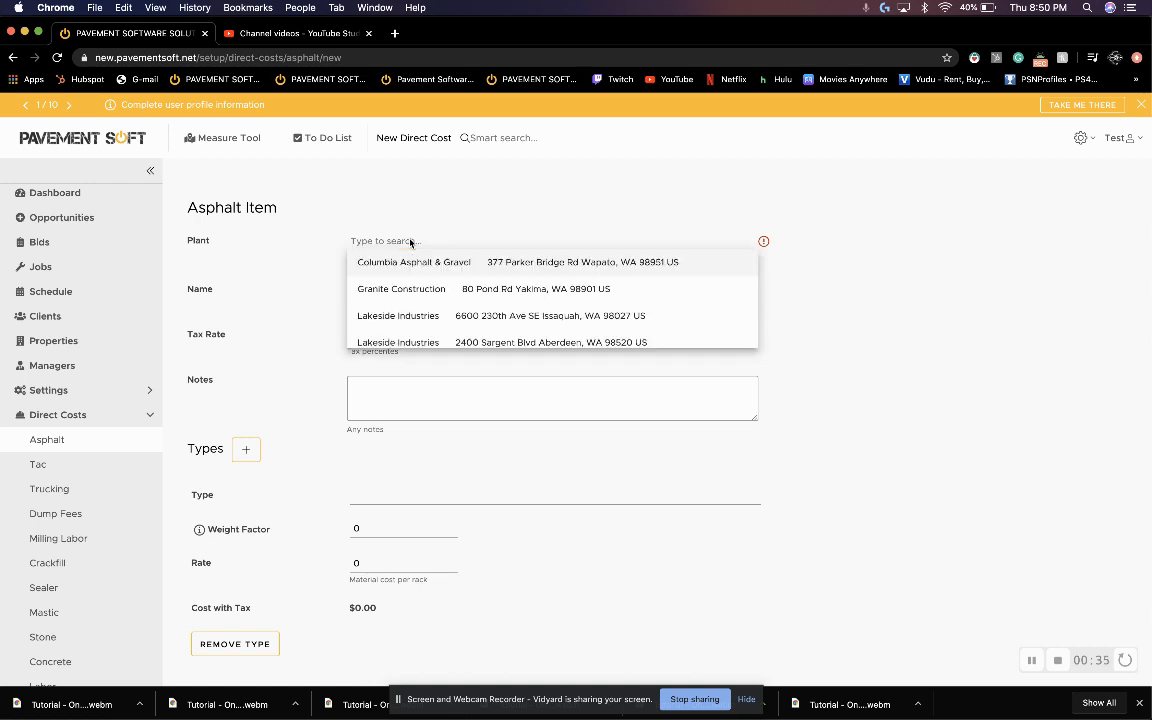
scroll(425, 300, "down", 5)
scroll(433, 297, "up", 8)
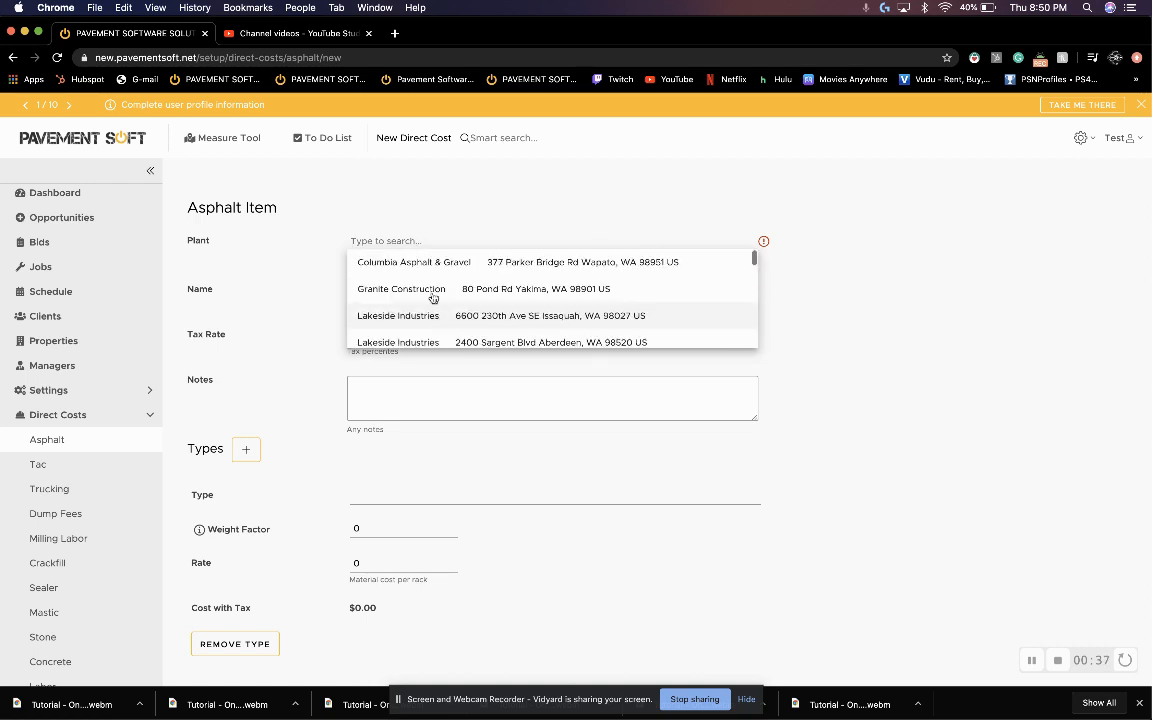
type("test")
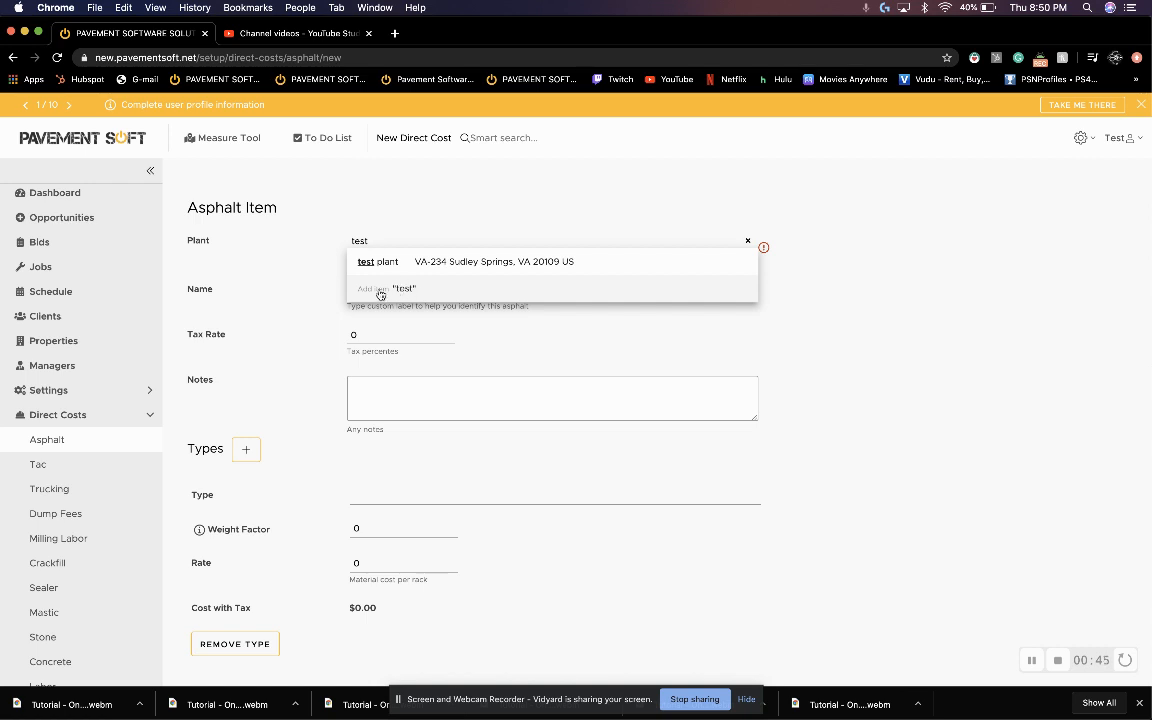
key("BackSpace")
key("BackSpace")
key("BackSpace")
key("BackSpace")
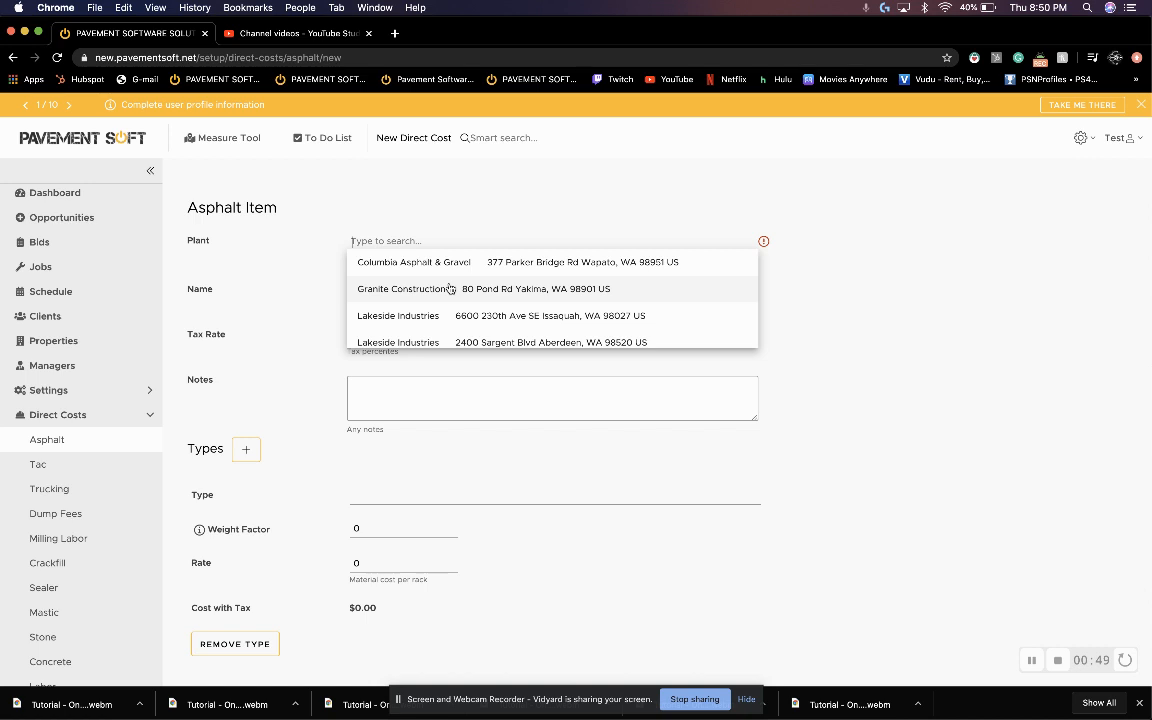
left_click(312, 314)
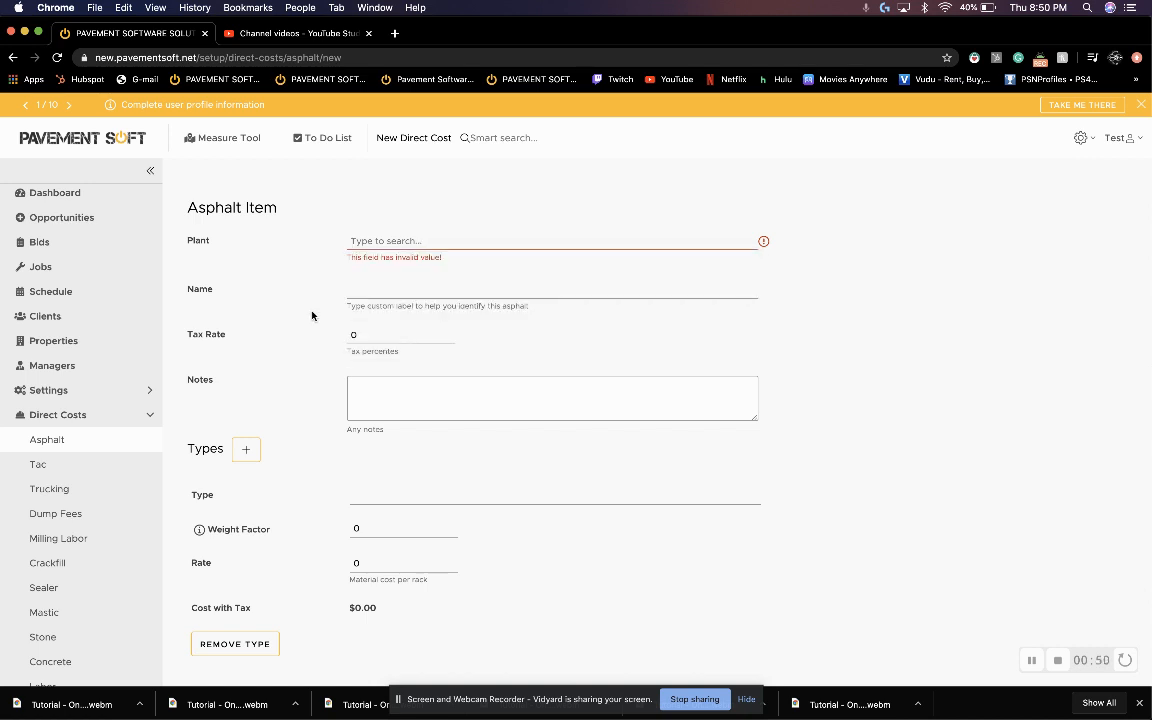
Select Granite Construction as the asphalt item's plant and add two more type entries.
left_click(389, 242)
left_click(422, 292)
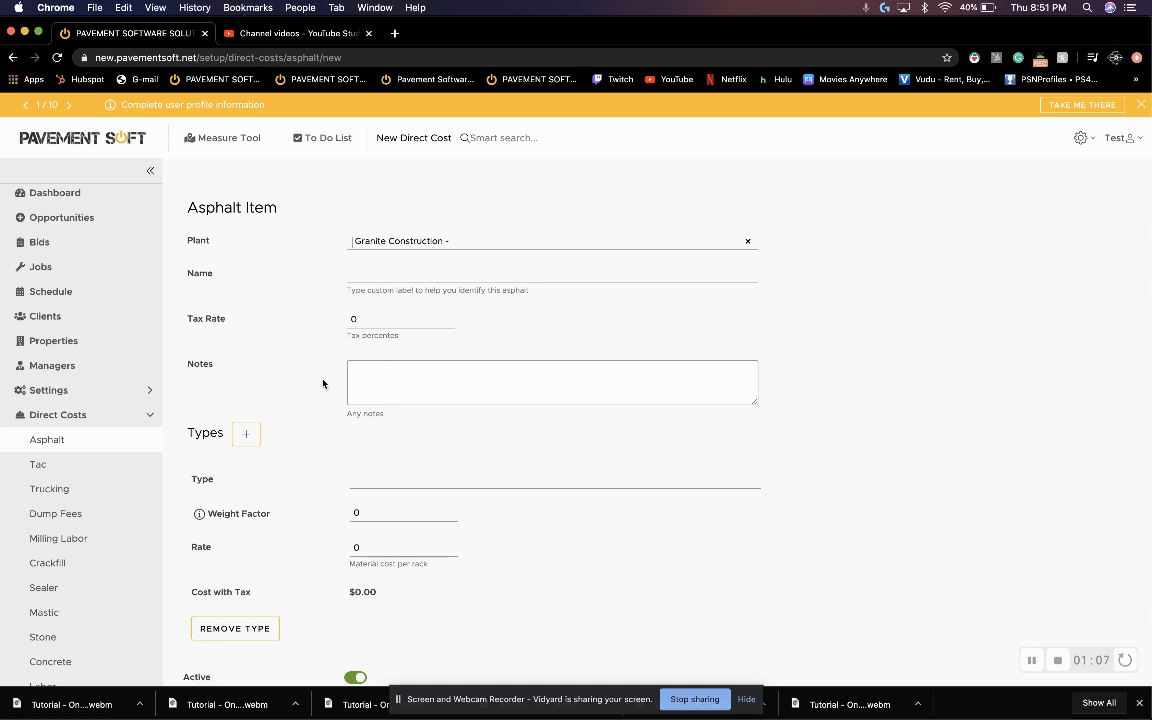
scroll(320, 381, "down", 2)
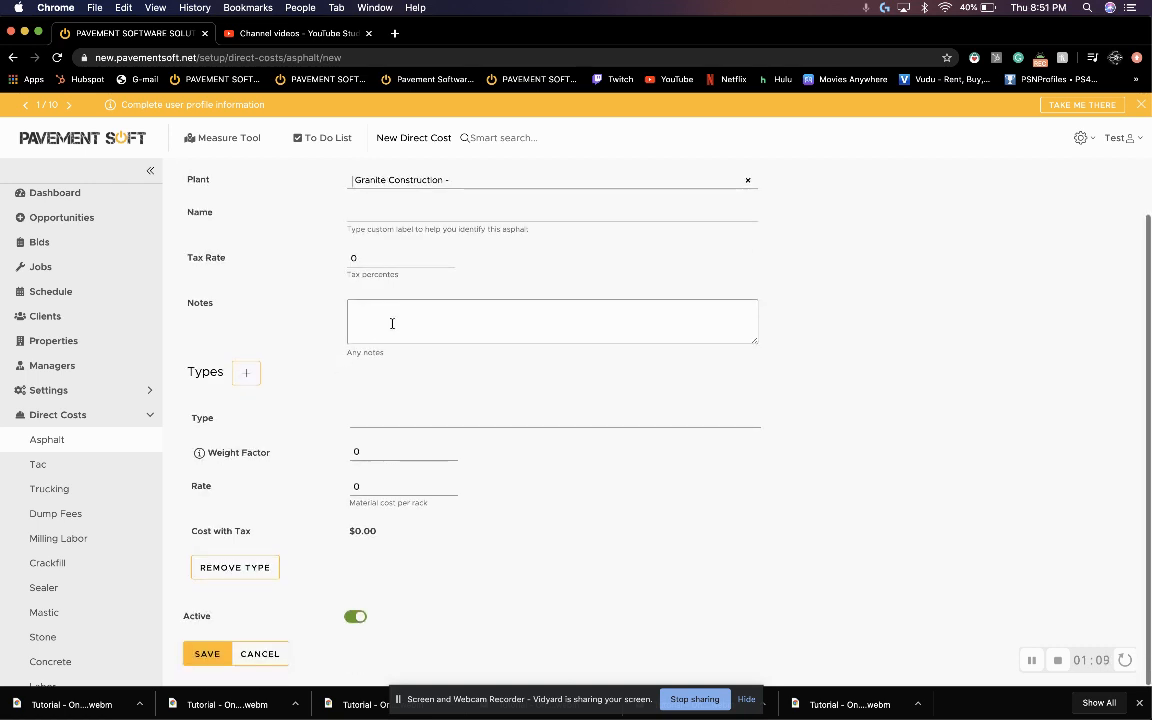
double_click(248, 378)
Name the first asphalt type "9.5 mm" and read the explanation of its weight factor.
left_click(297, 422)
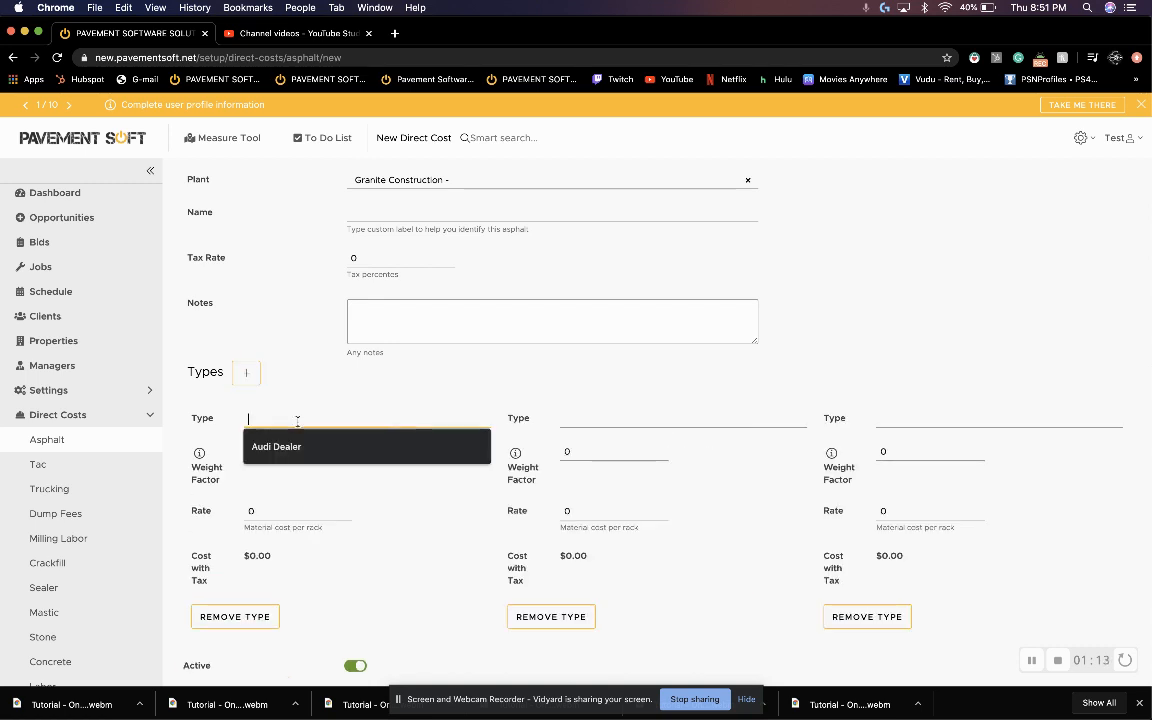
scroll(298, 378, "down", 1)
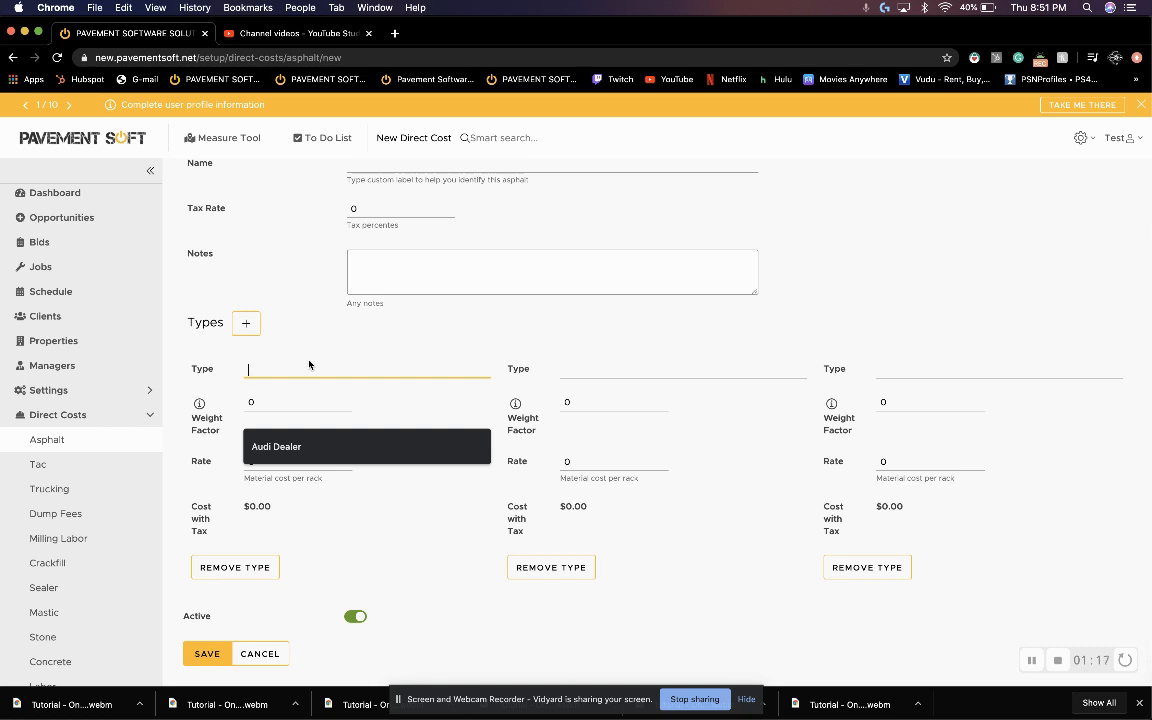
type("9.5")
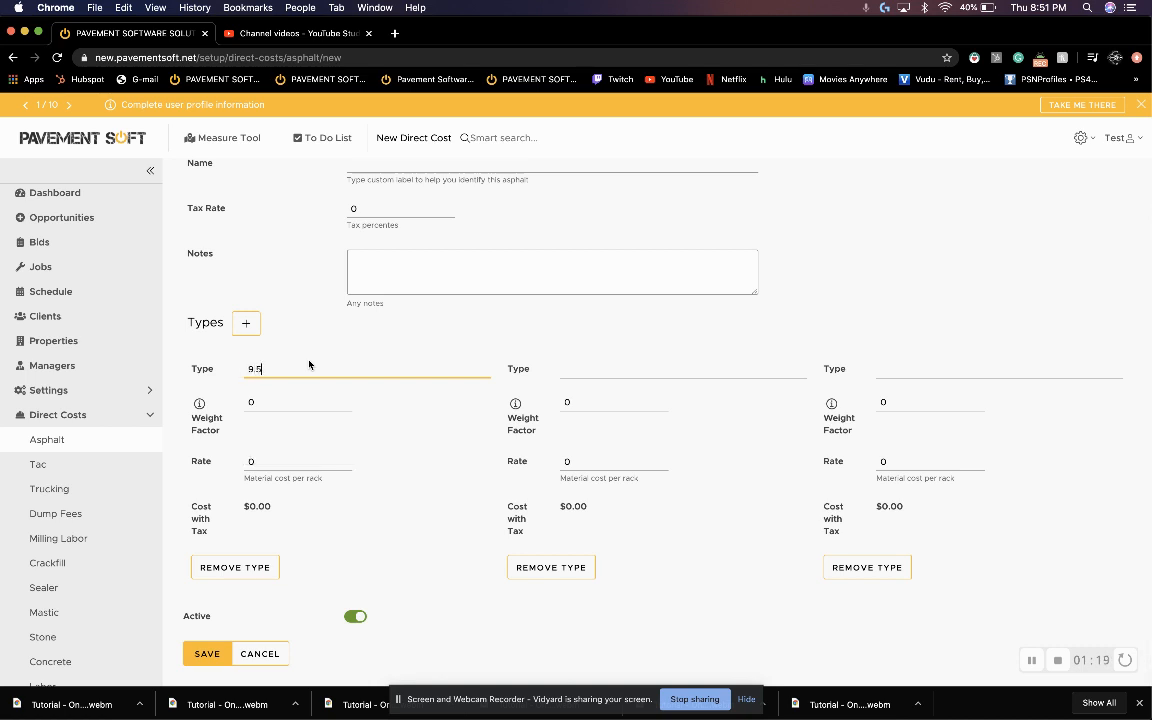
type(" mm")
mouse_move(221, 411)
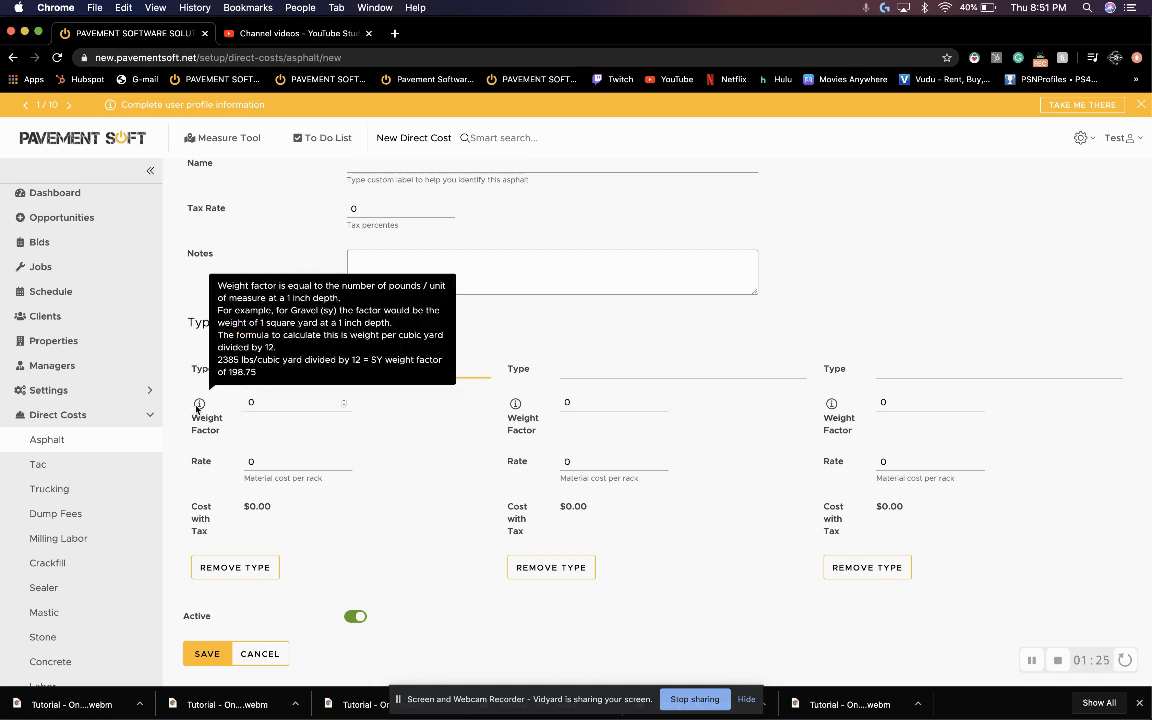
key("Tab")
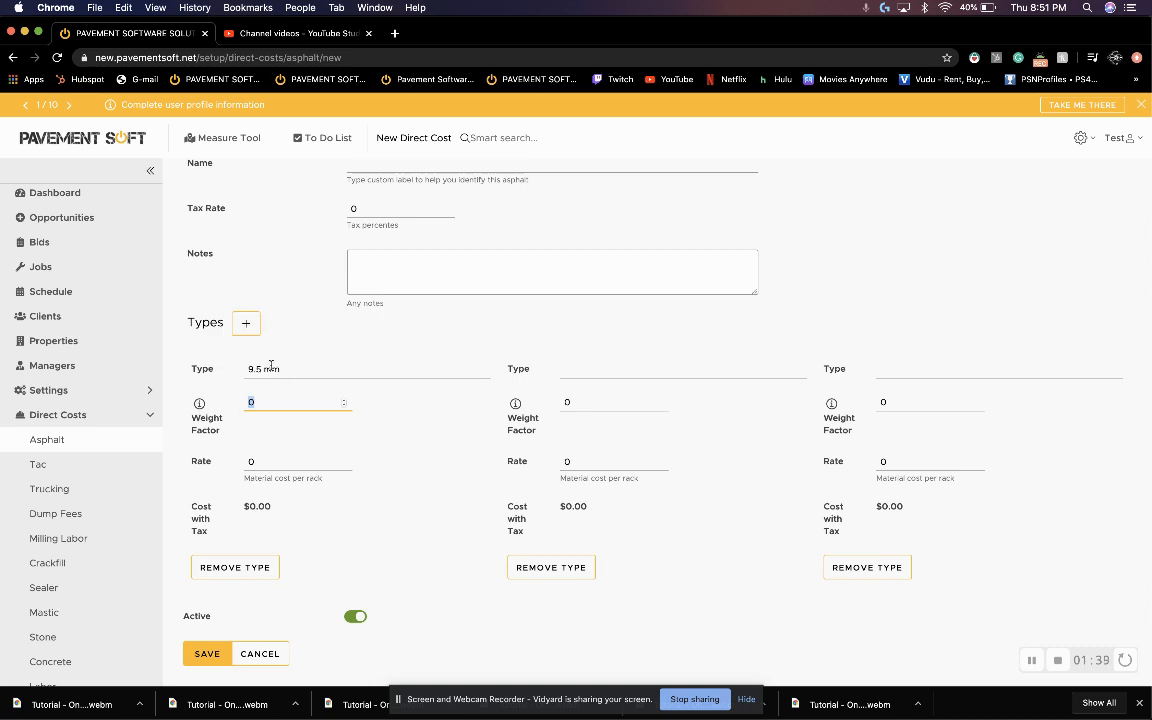
left_click(375, 414)
Review the asphalt item's tax rate, rate and cost fields, and cancel the new item.
scroll(310, 345, "up", 2)
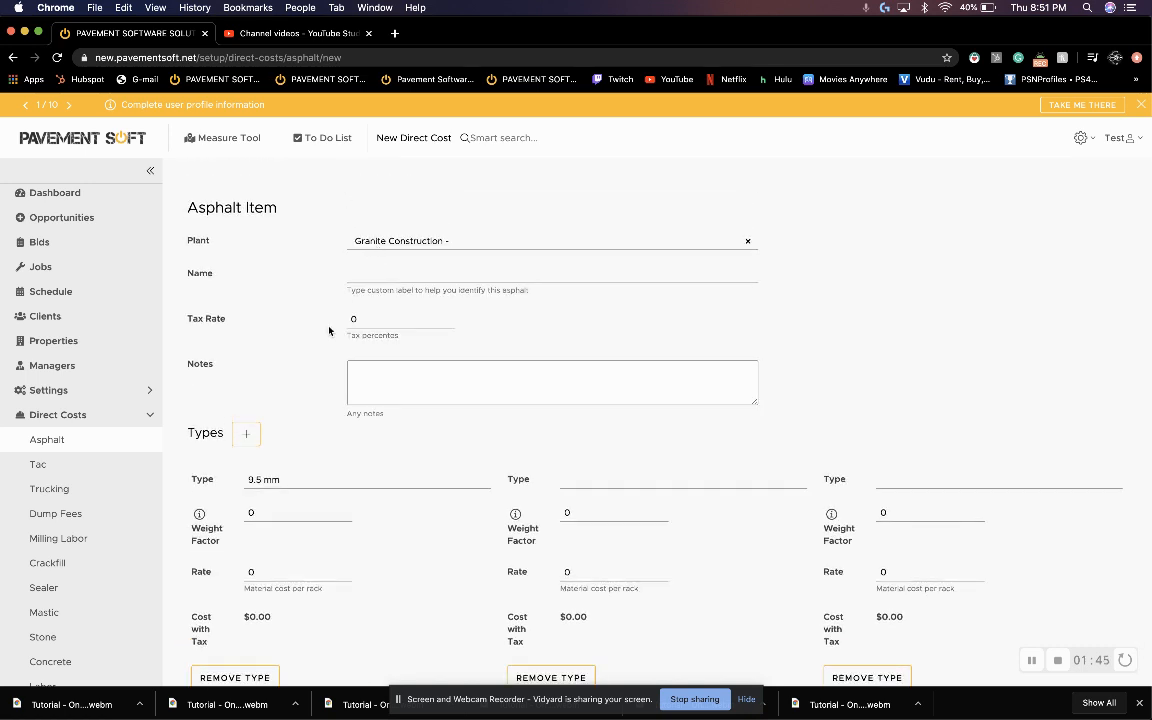
scroll(298, 470, "down", 2)
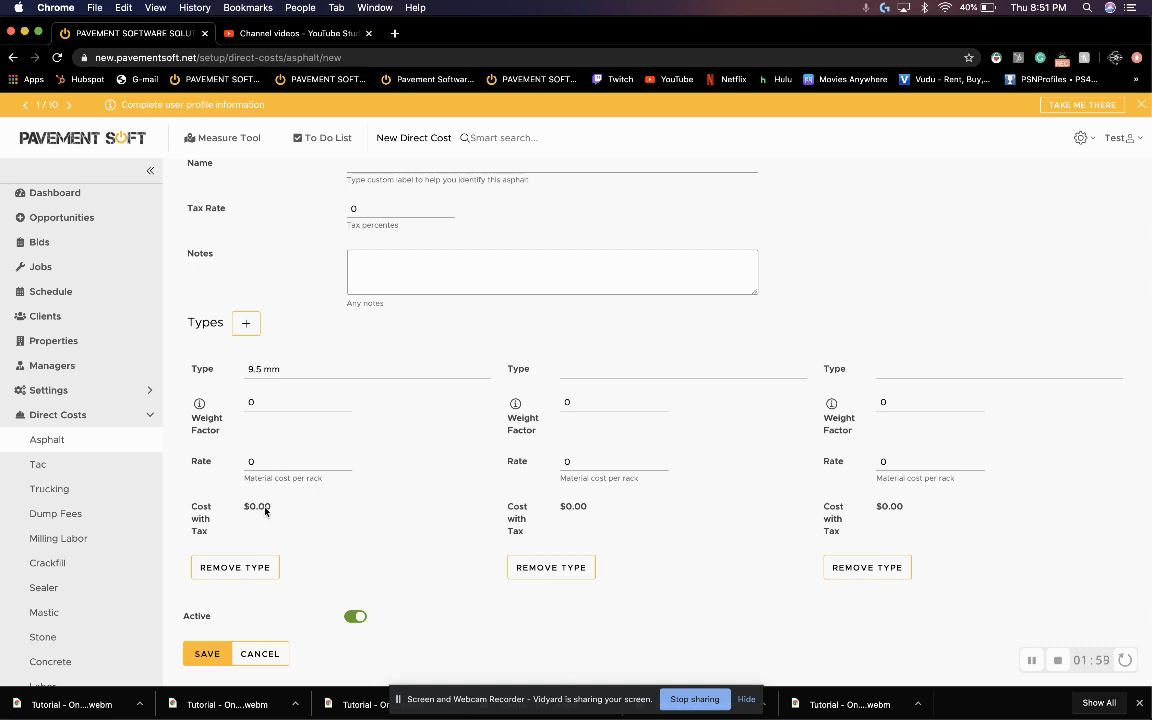
scroll(335, 523, "up", 1)
scroll(335, 523, "down", 1)
left_click(254, 652)
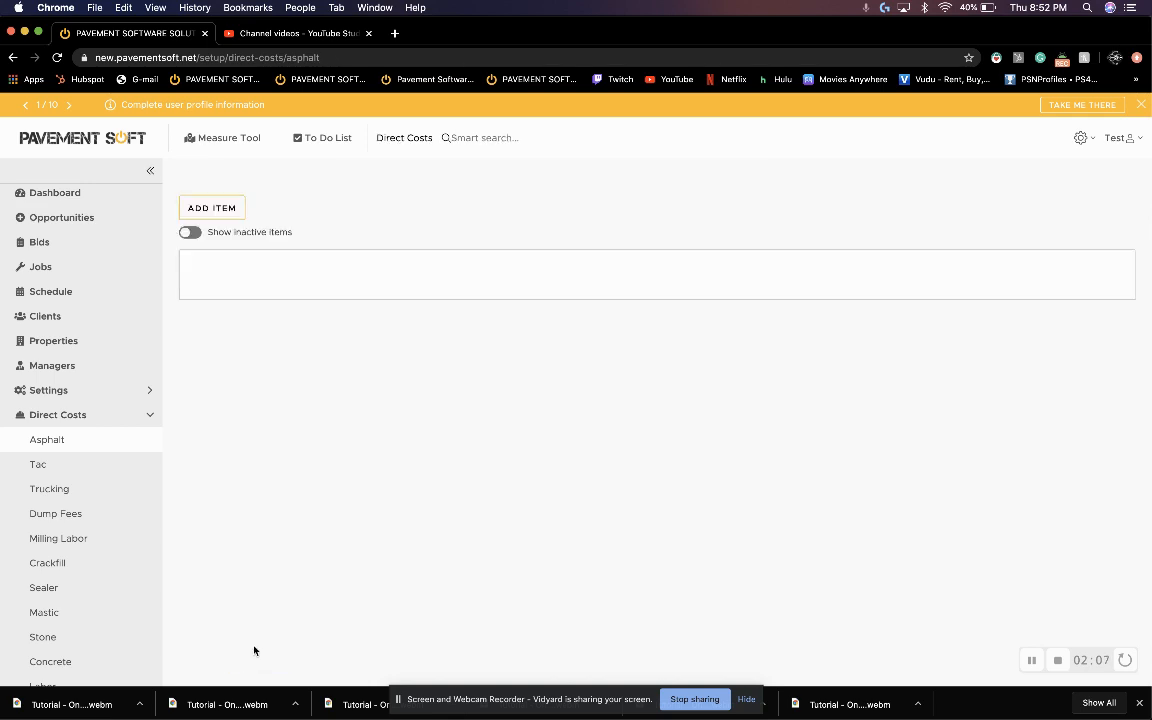
Open a new Tac item from Direct Costs, examine its rate and factor fields, and cancel it.
scroll(309, 434, "down", 3)
scroll(309, 434, "up", 3)
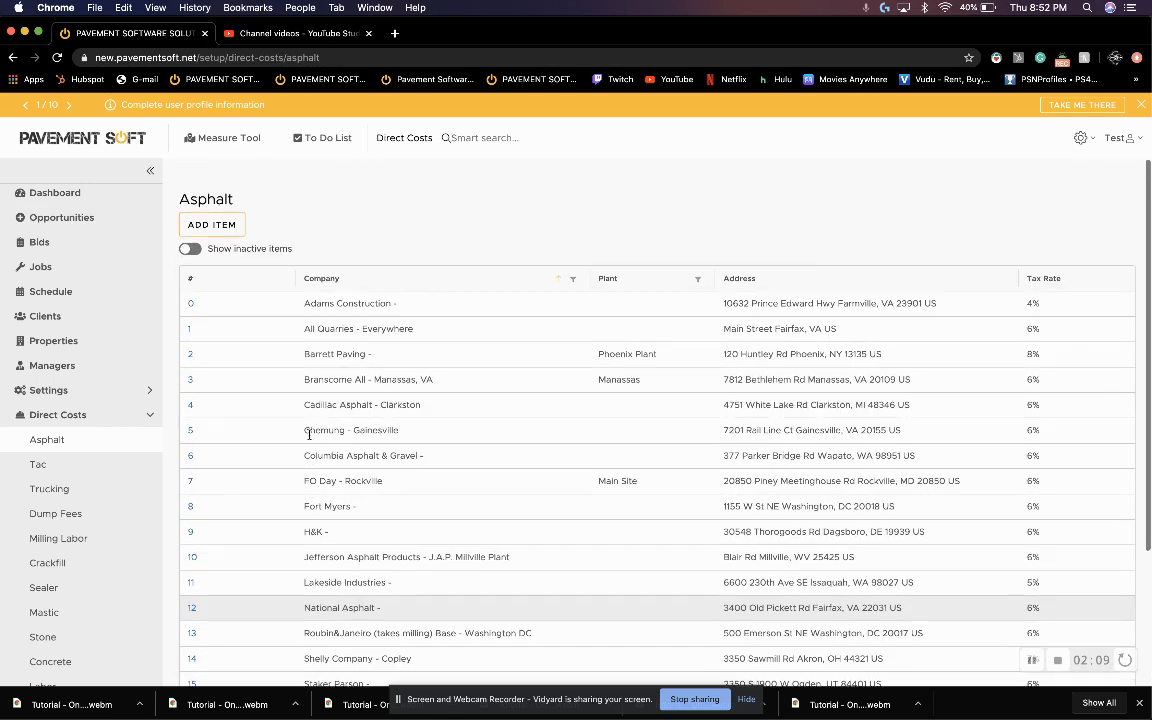
left_click(77, 468)
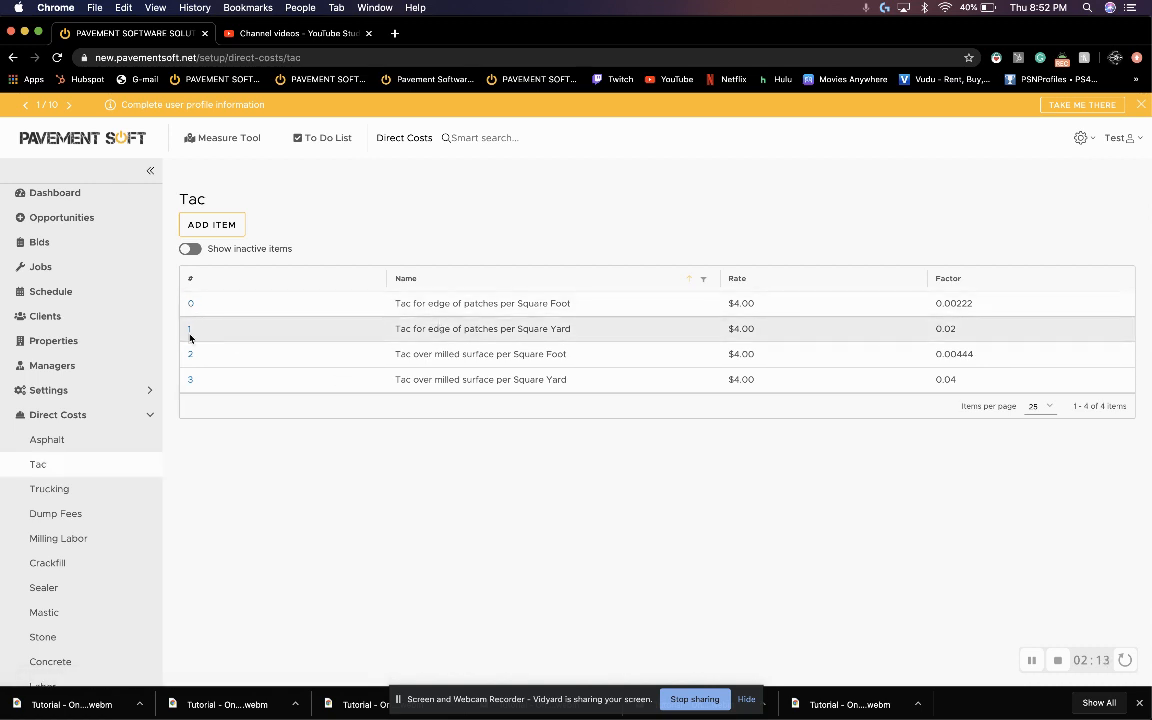
left_click(223, 228)
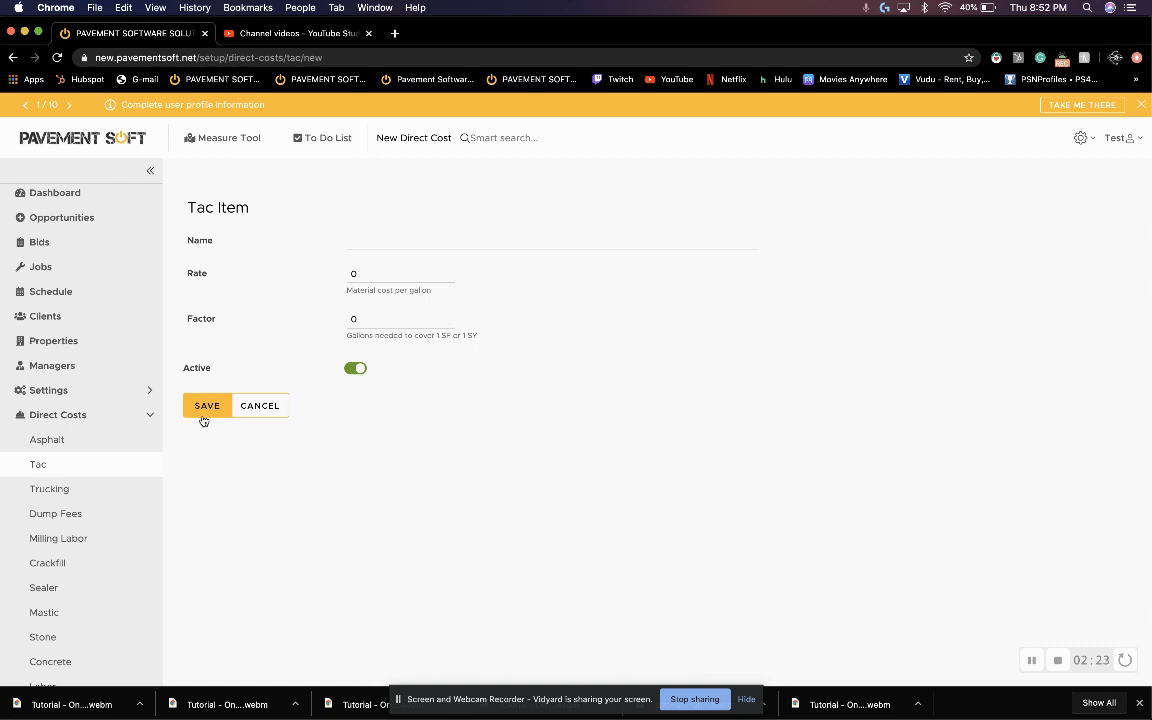
left_click(252, 406)
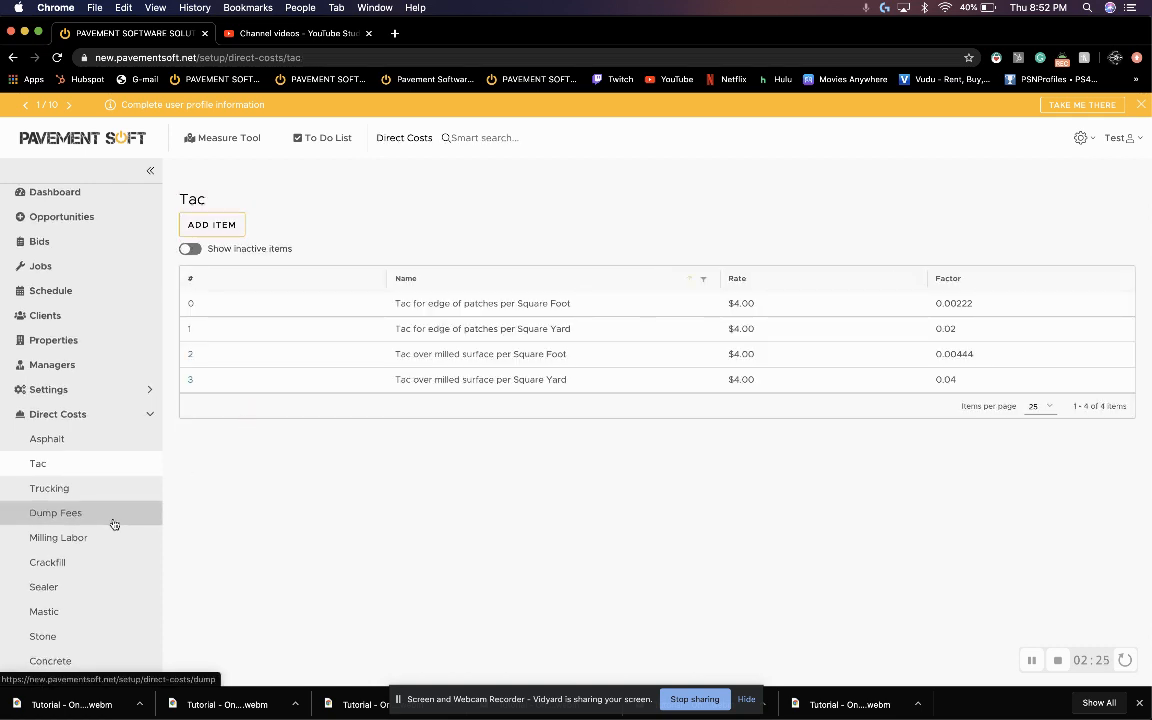
Start a new Dump Fees item, add a second type entry, and cancel the item.
scroll(114, 520, "down", 3)
scroll(114, 524, "down", 1)
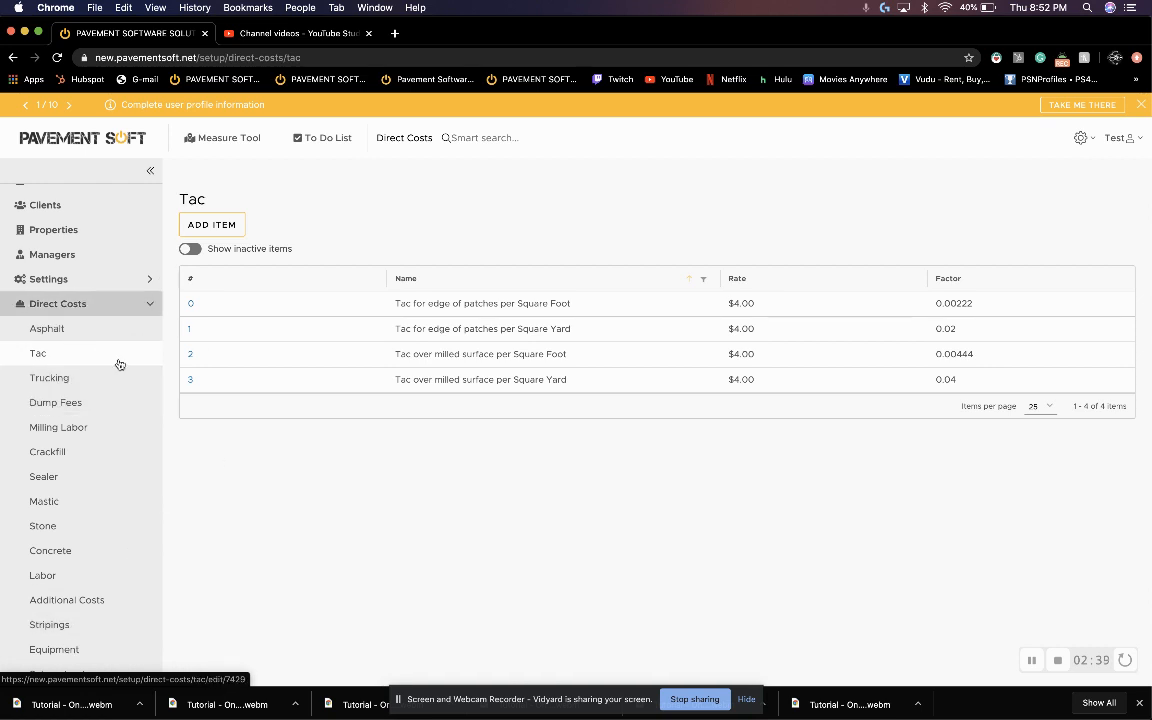
left_click(100, 406)
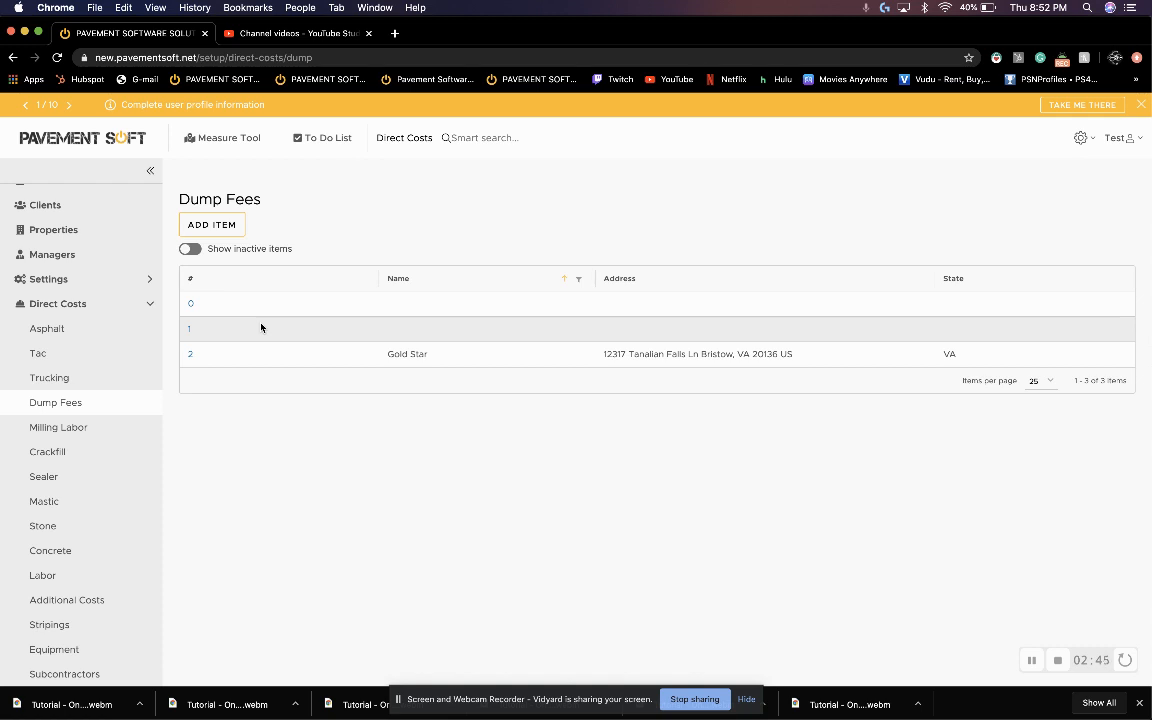
left_click(213, 225)
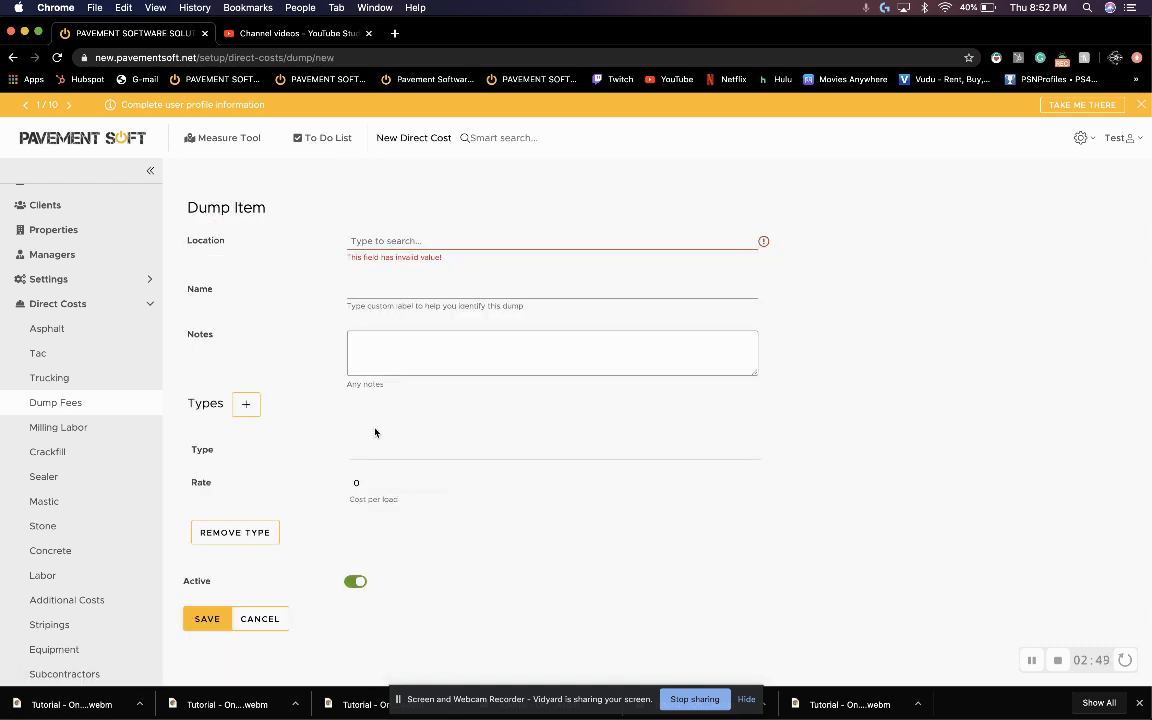
left_click(246, 404)
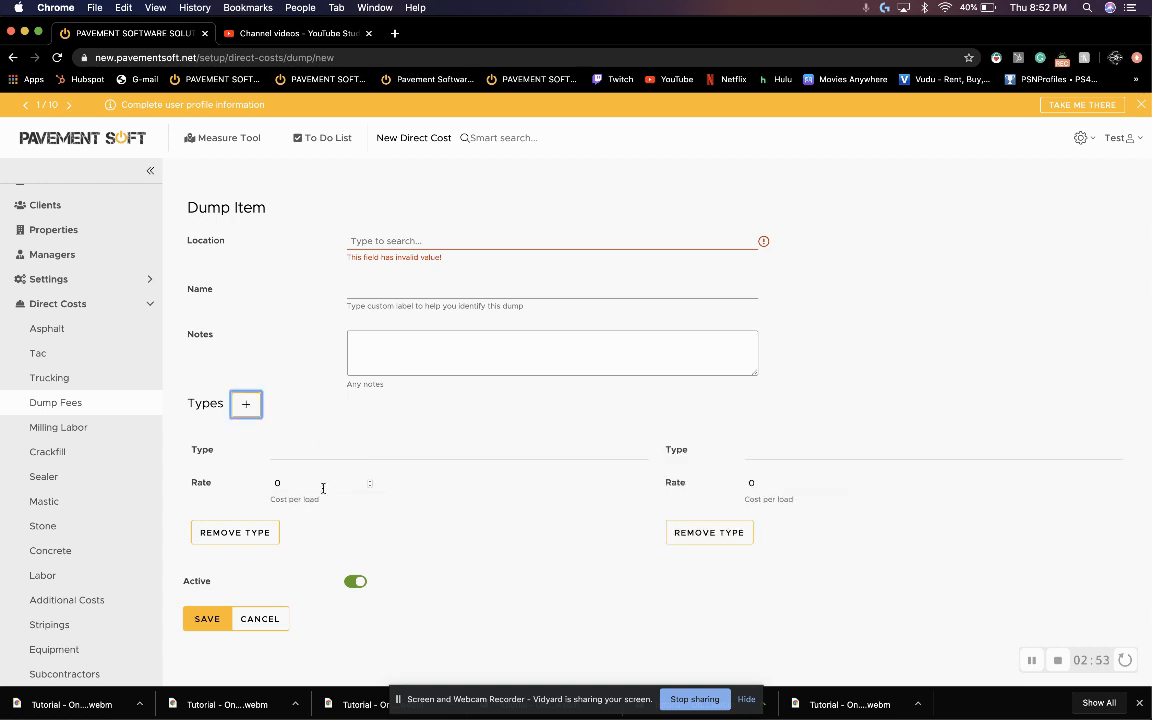
left_click(259, 618)
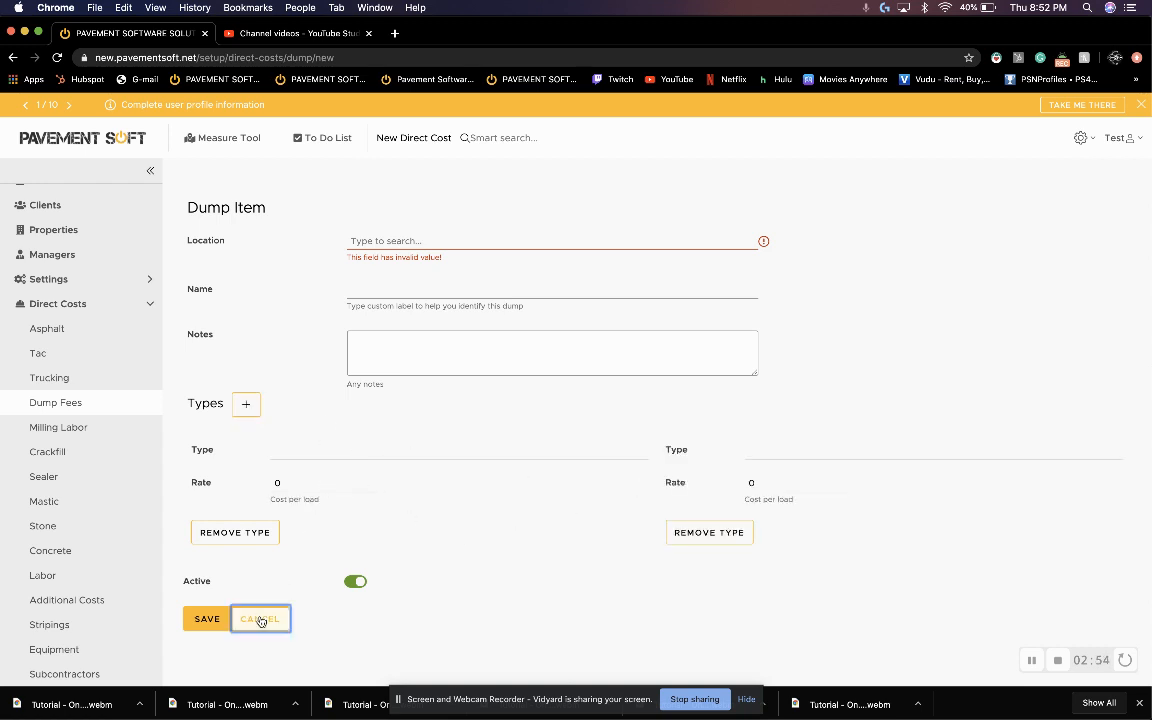
Open a new Stone item and examine its predefined stone types, weight factors and rate fields.
left_click(93, 525)
left_click(212, 230)
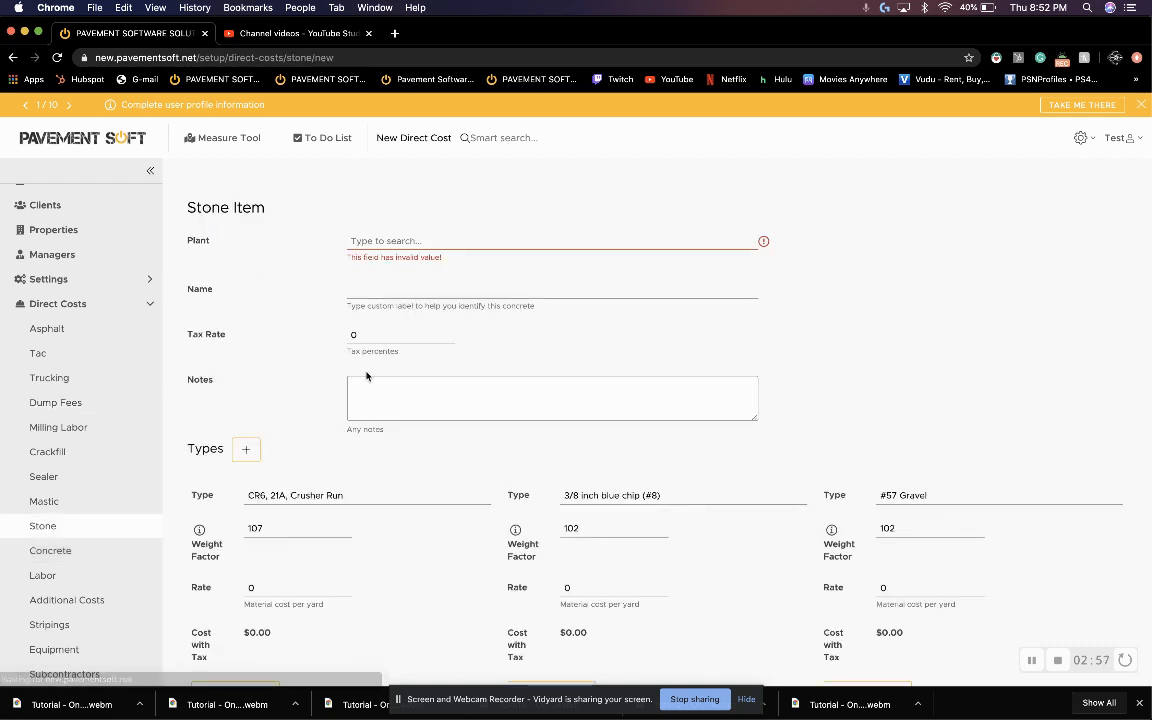
scroll(380, 447, "down", 2)
scroll(388, 445, "up", 1)
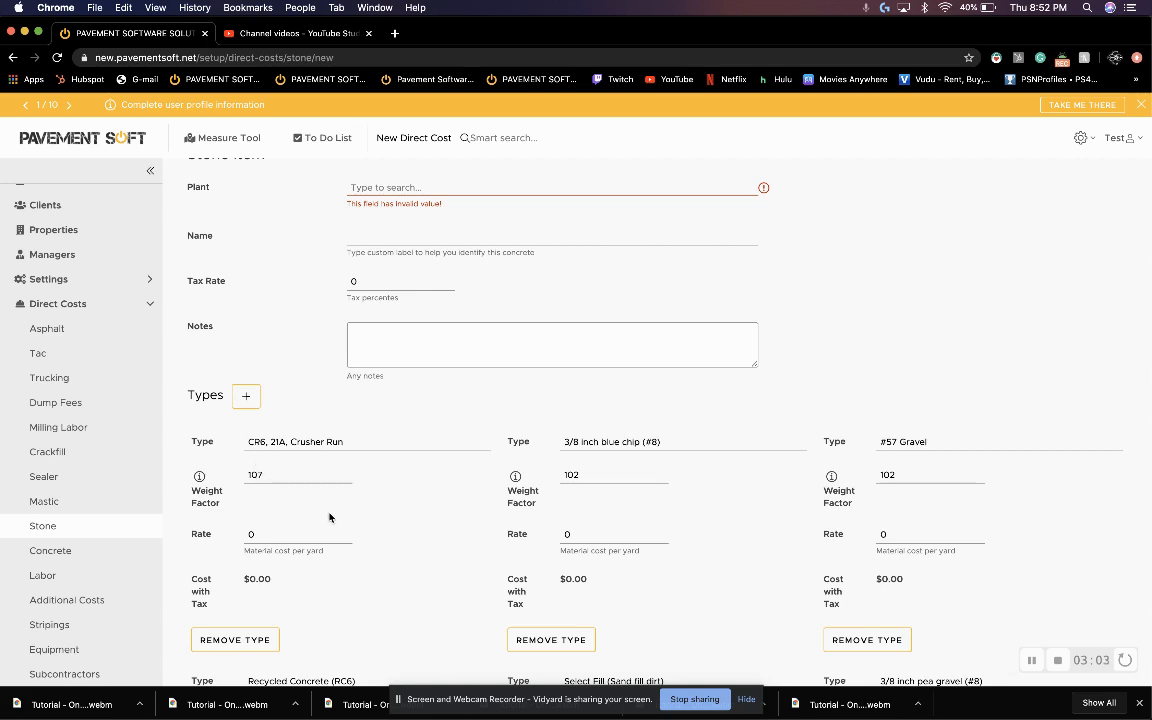
scroll(404, 547, "down", 6)
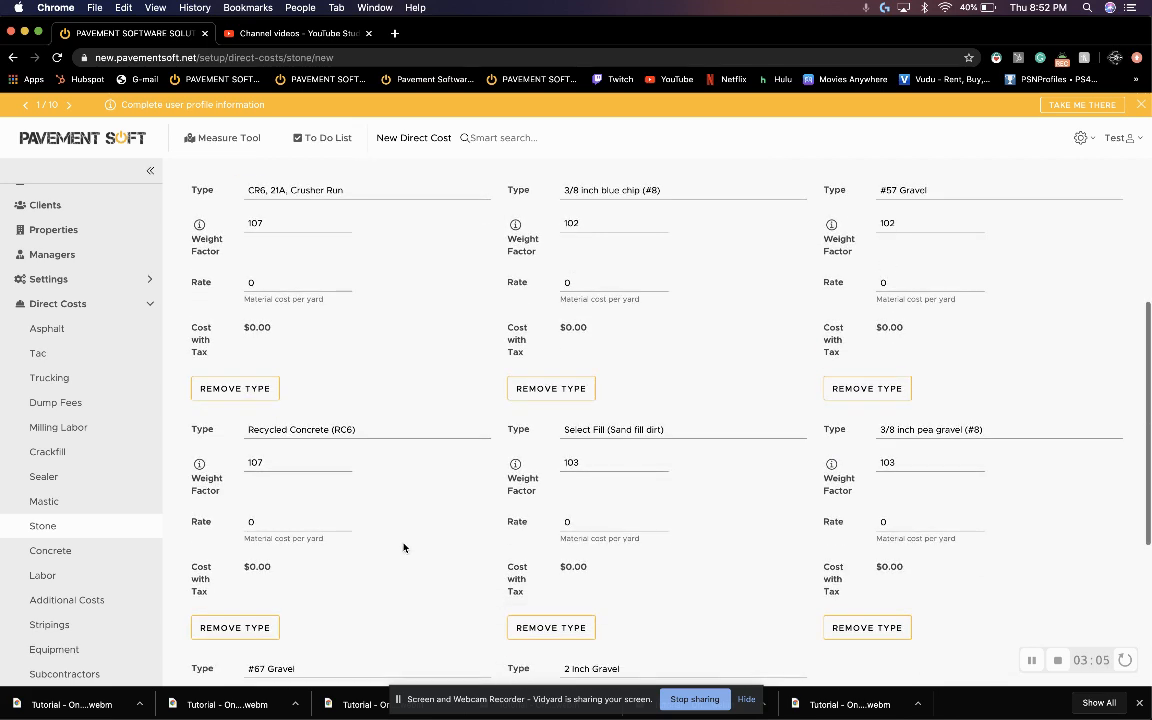
scroll(378, 540, "down", 5)
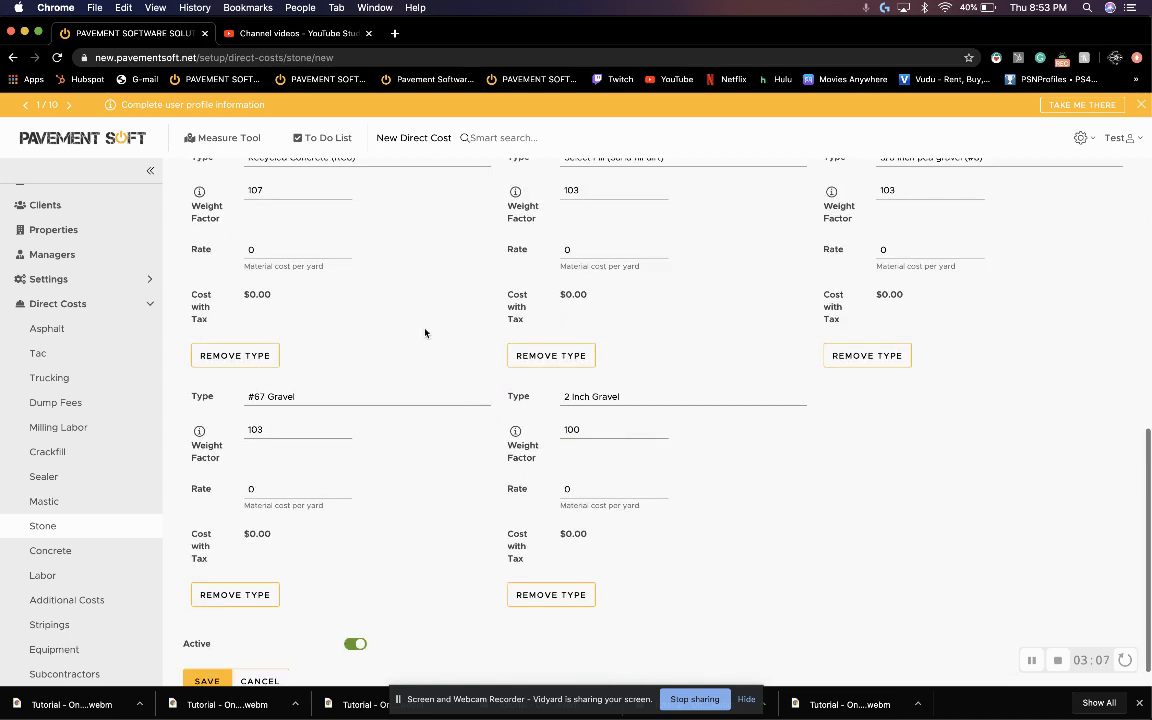
scroll(514, 372, "up", 10)
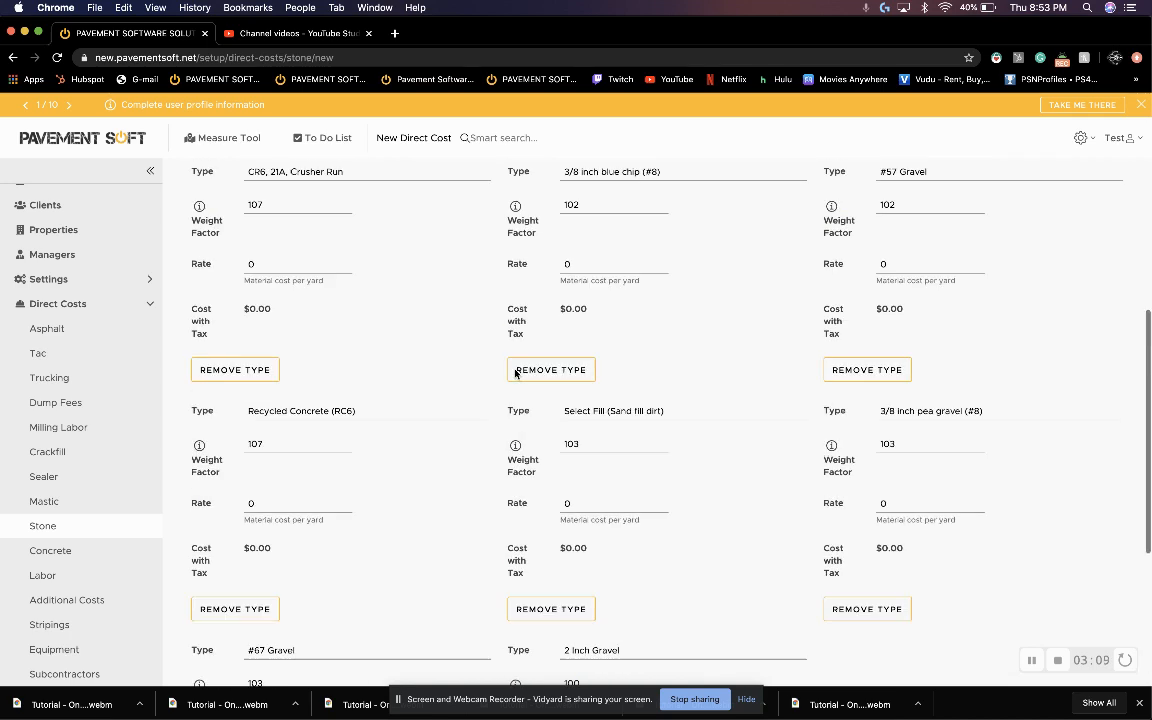
scroll(514, 374, "up", 3)
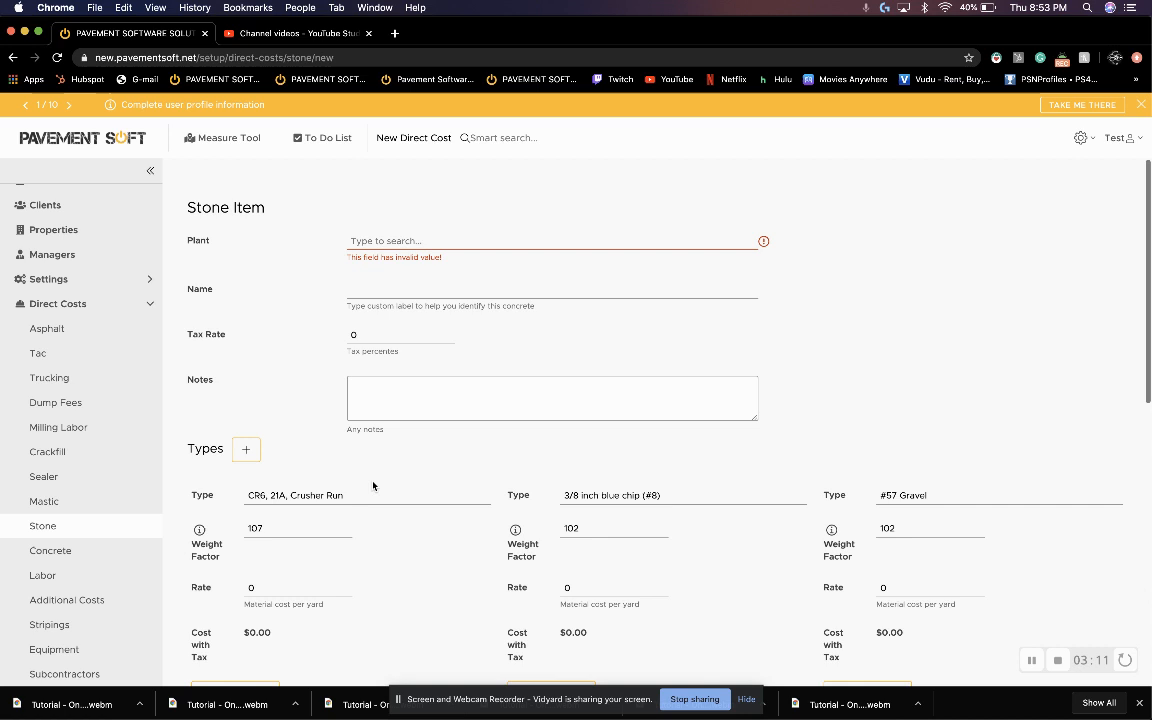
scroll(373, 486, "down", 4)
Open a new Concrete item from Direct Costs, examine its plant, tax rate, type and rate fields, and cancel it.
left_click(80, 560)
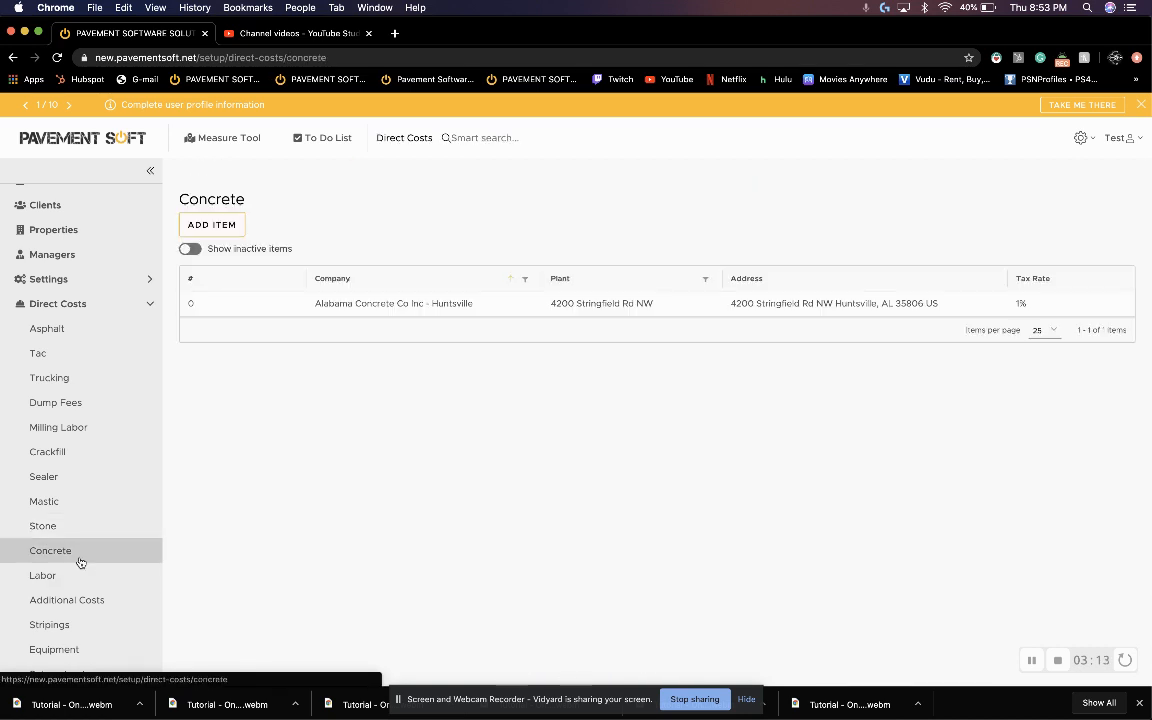
left_click(230, 232)
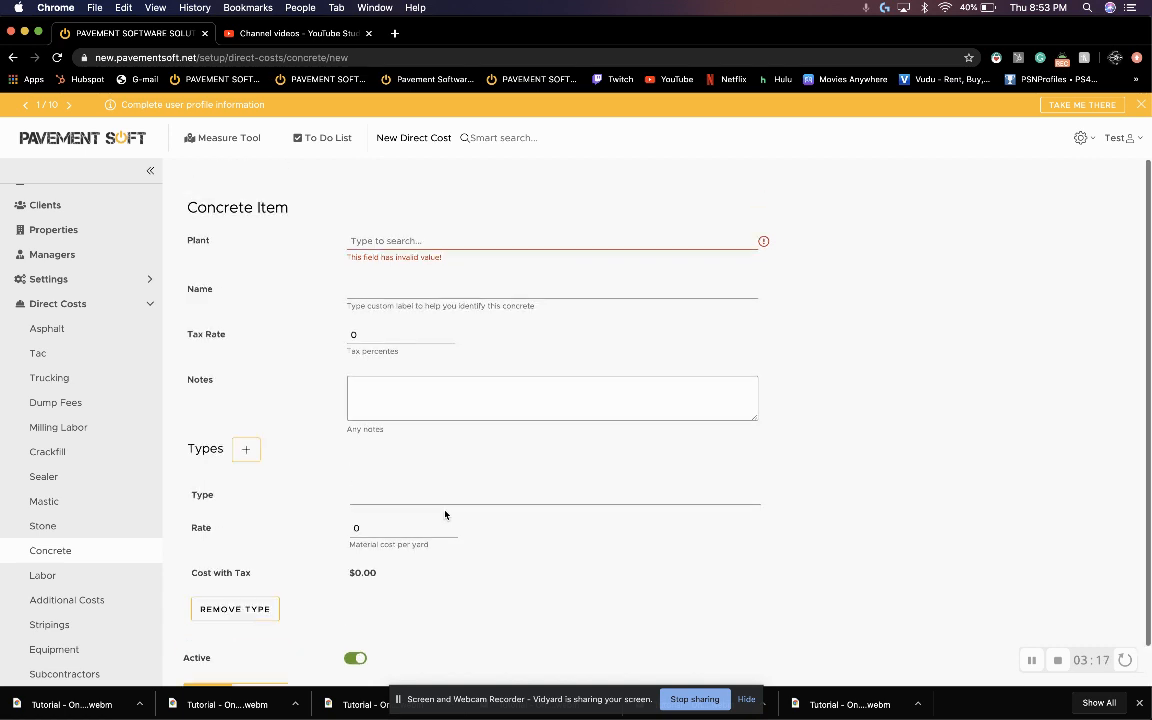
scroll(400, 540, "down", 1)
left_click(262, 653)
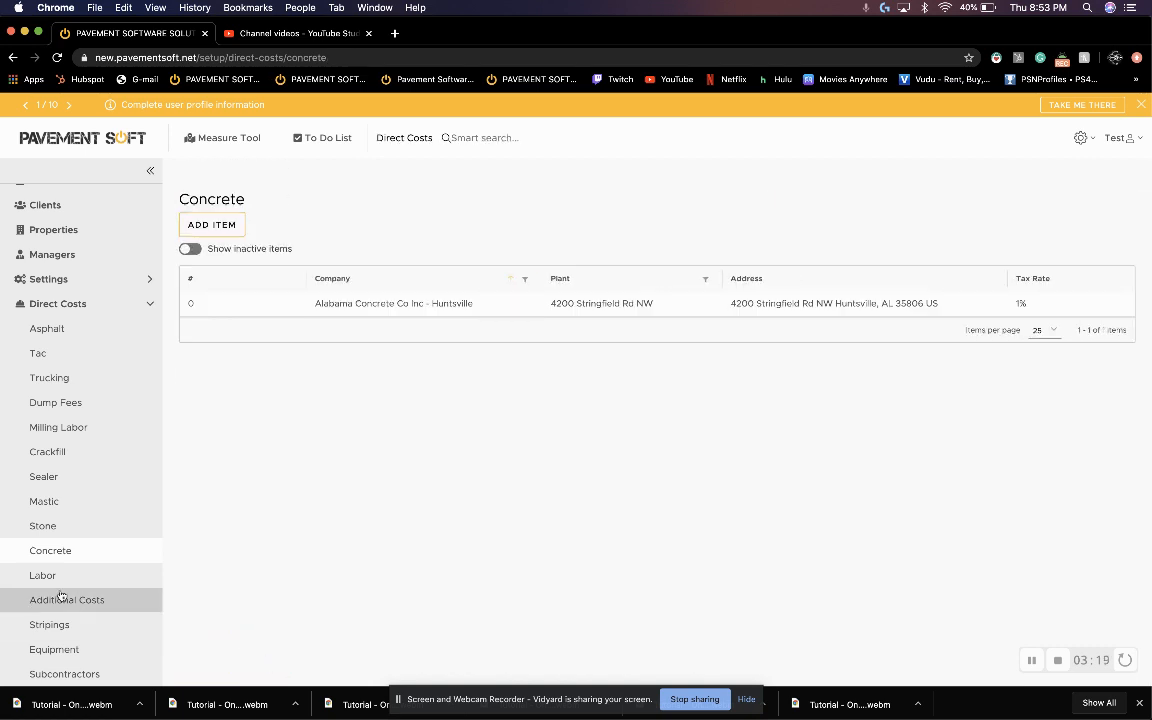
Review the 3 Man Crew item under Labor and the fields of a new Labor item, cancelling both forms.
left_click(84, 579)
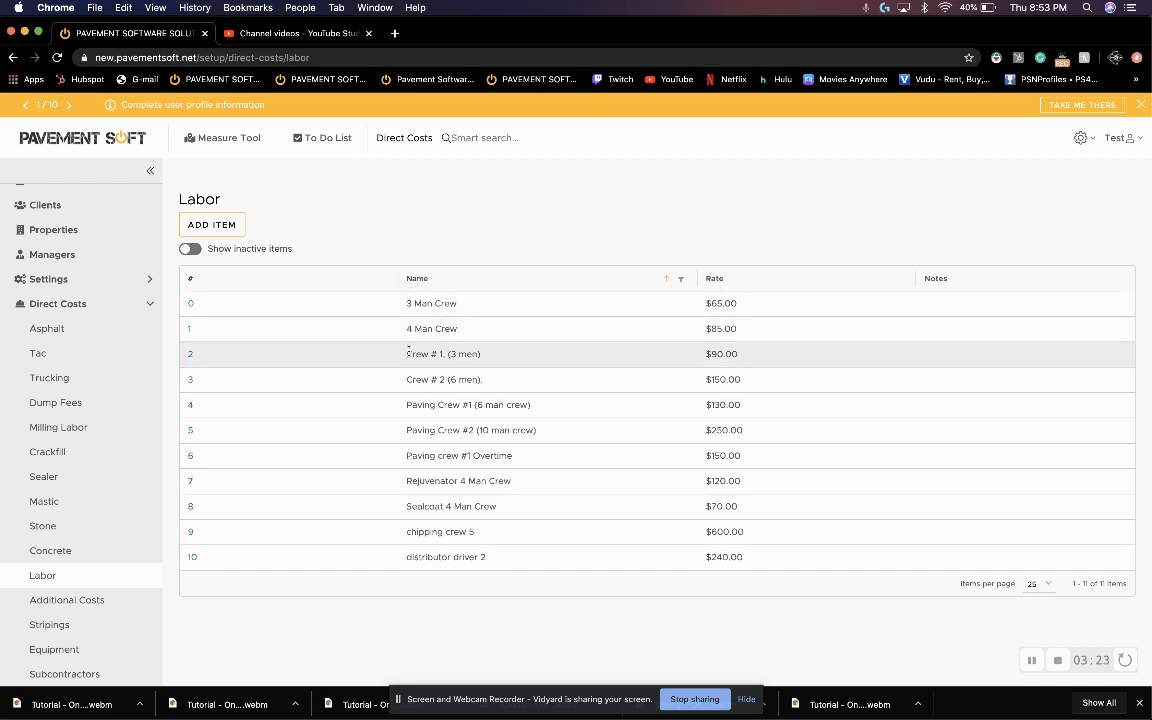
left_click(191, 305)
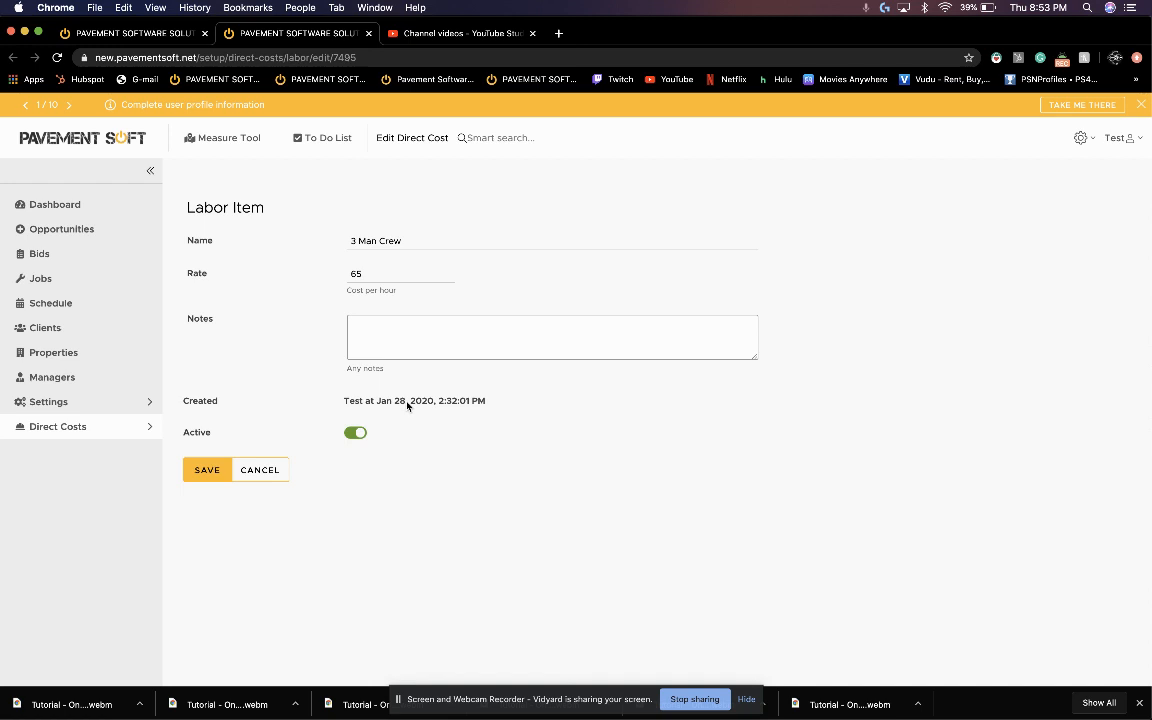
left_click(258, 471)
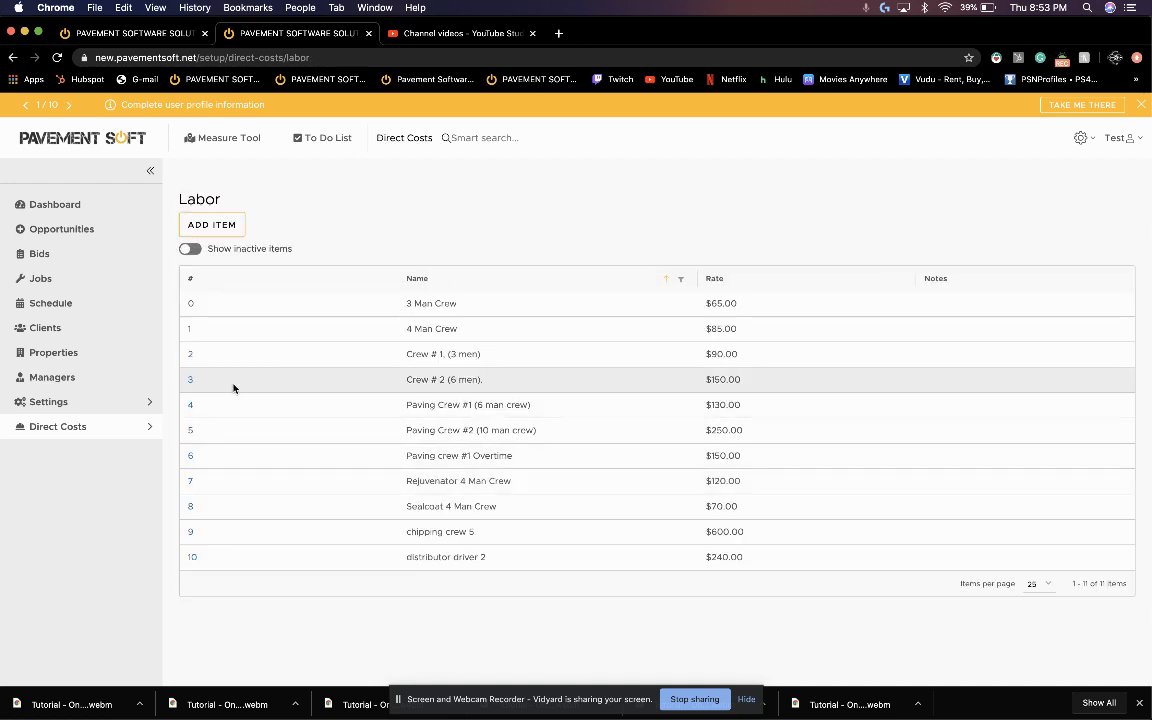
left_click(211, 225)
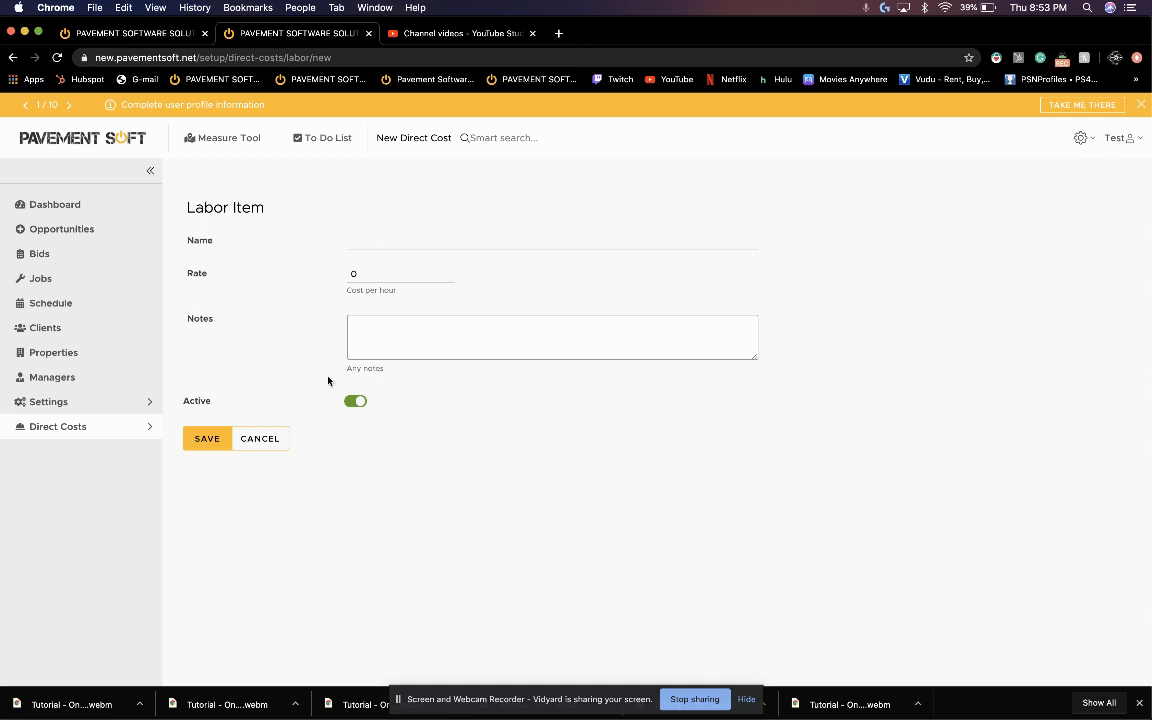
left_click(256, 440)
Review the rate, factor and minimum of the Sealer item "Sealcoat Install per SF (1 Coat application)" and cancel the form.
left_click(147, 430)
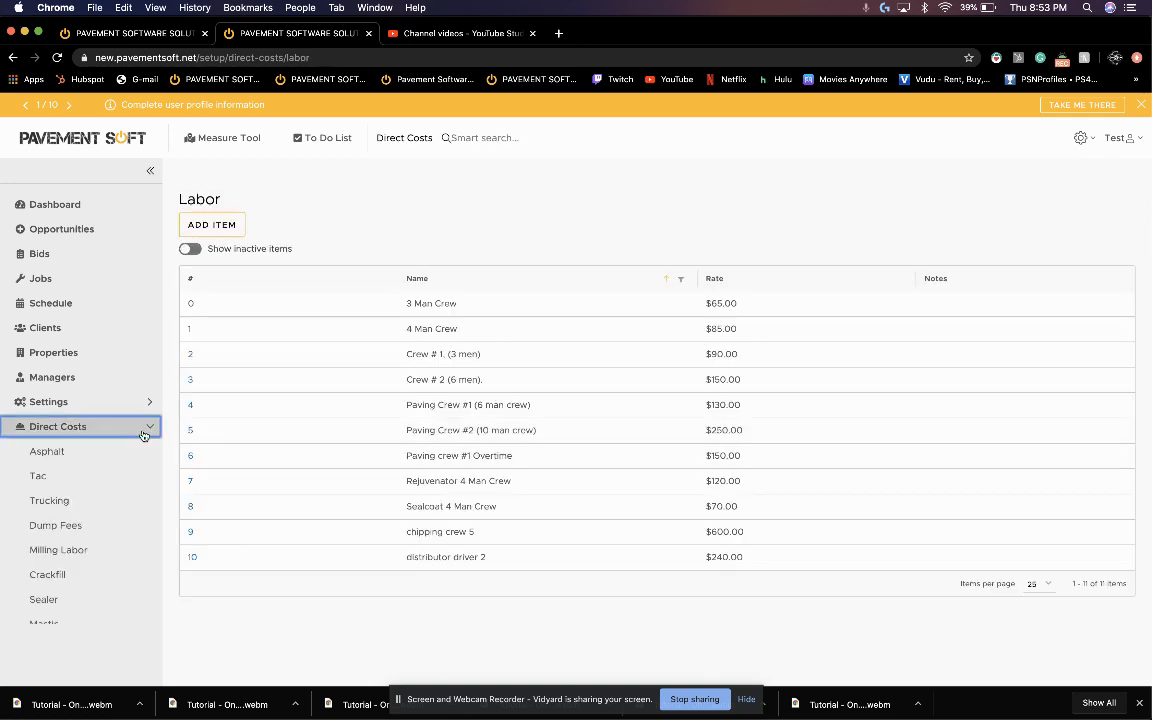
scroll(113, 542, "down", 3)
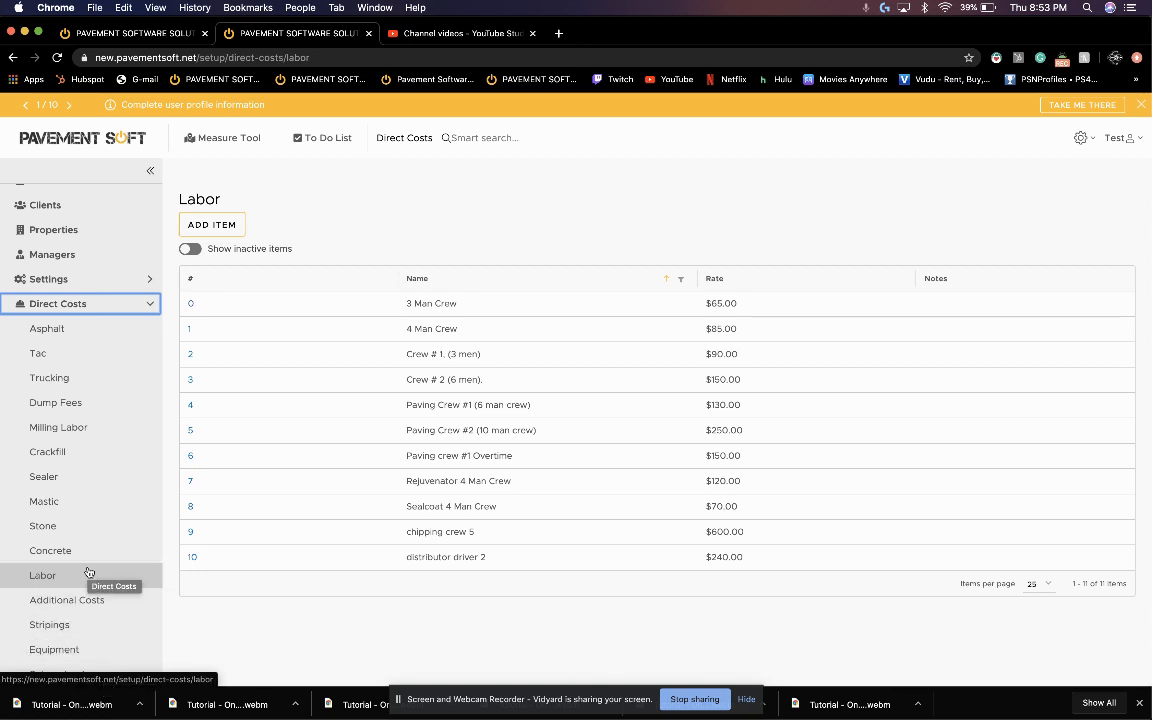
left_click(109, 480)
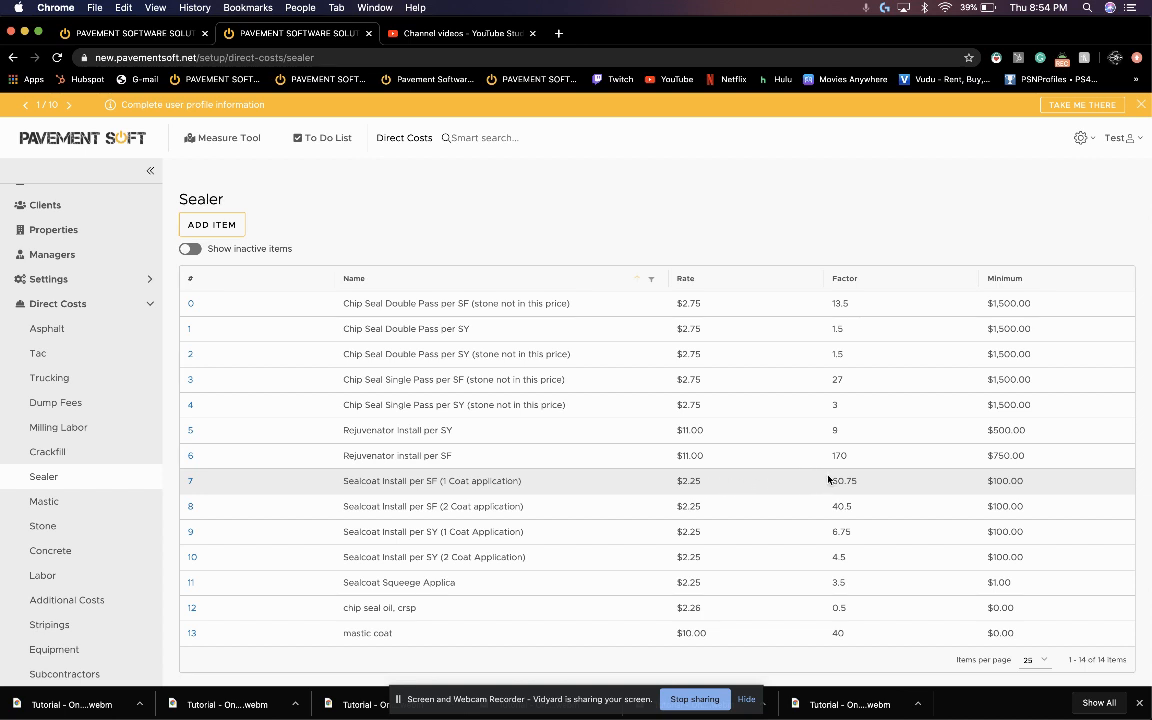
left_click(190, 481)
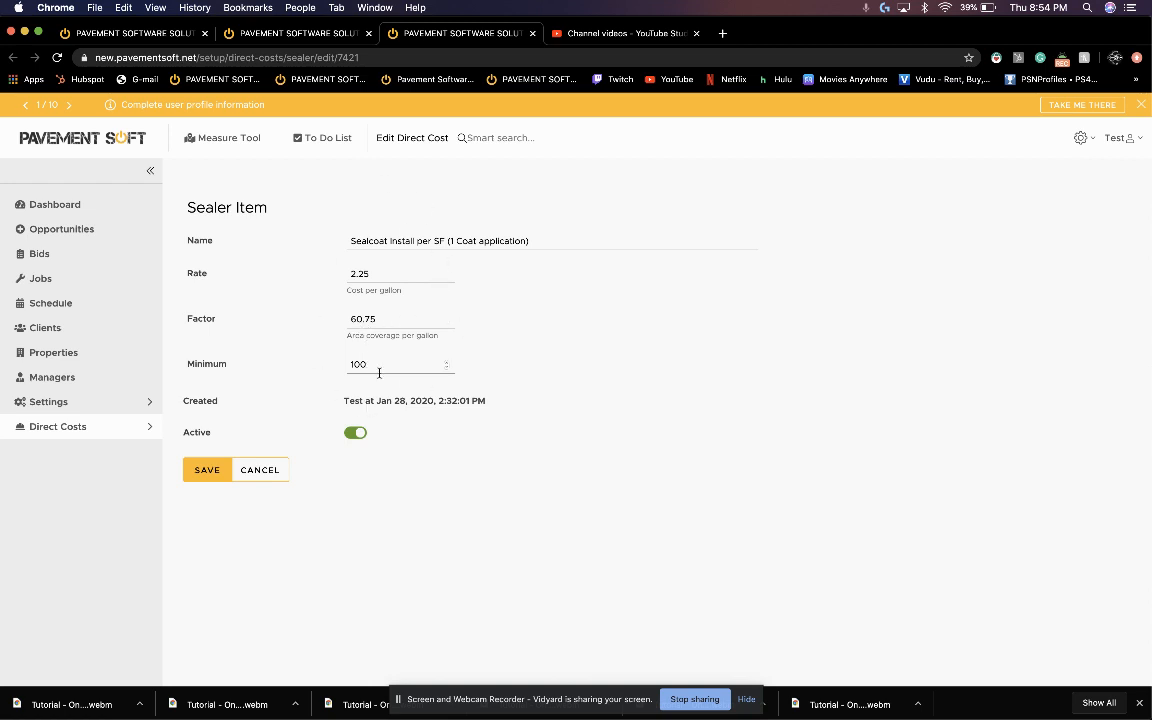
left_click(256, 471)
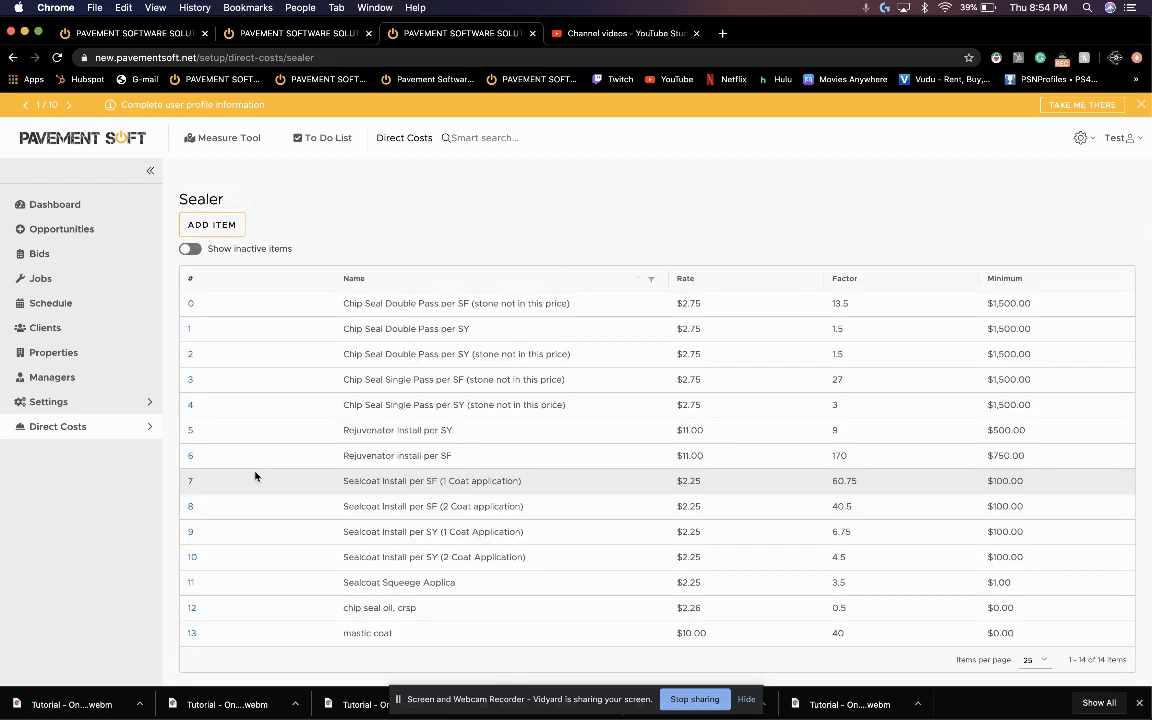
Review the rate, unit and notes fields of the 5ft ADA Truncated Dome Plate under Additional Costs and cancel the form.
left_click(144, 428)
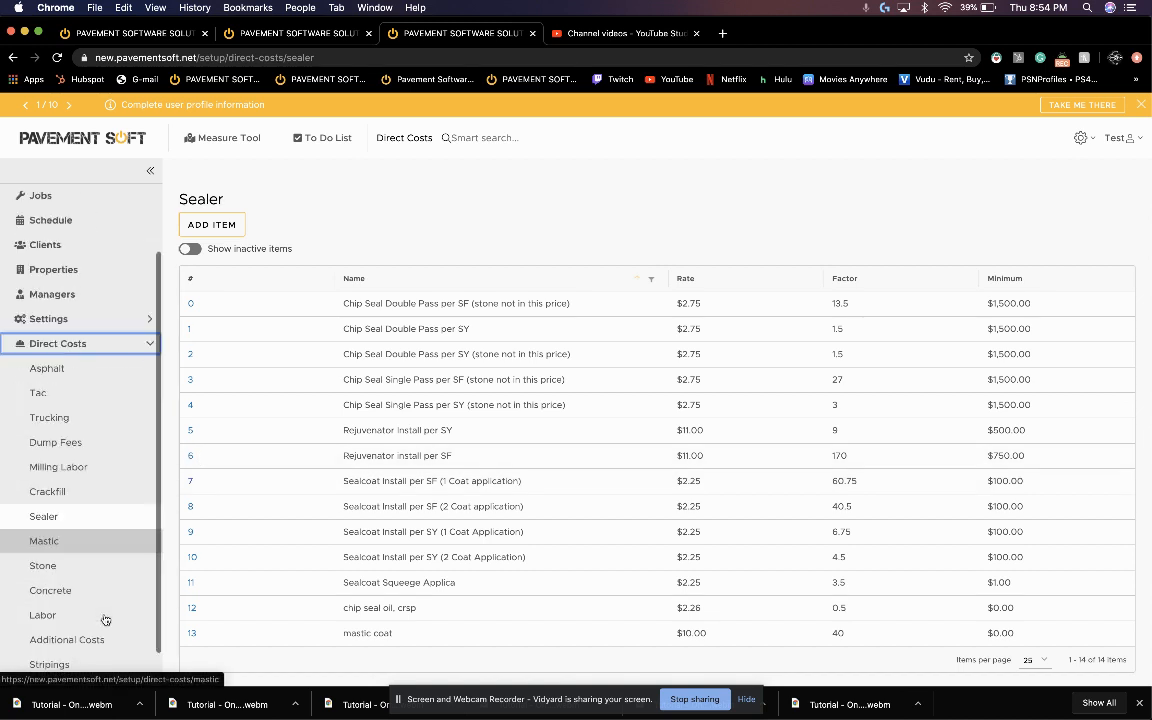
scroll(112, 615, "down", 3)
left_click(115, 606)
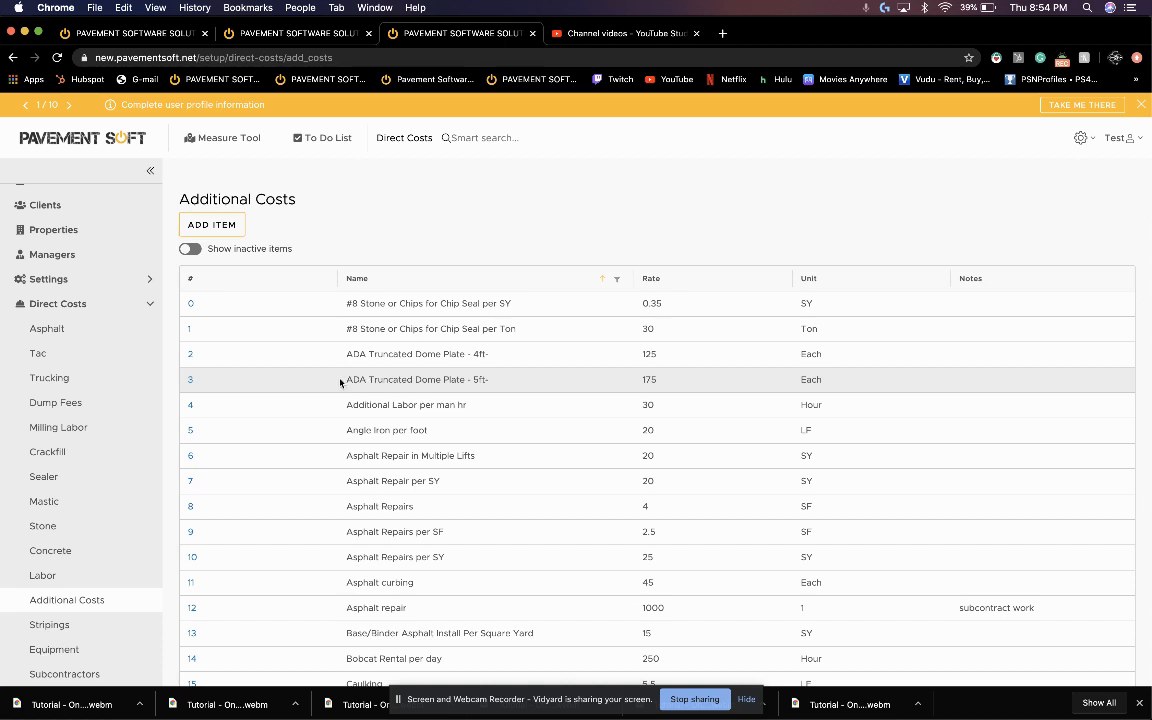
left_click(189, 378)
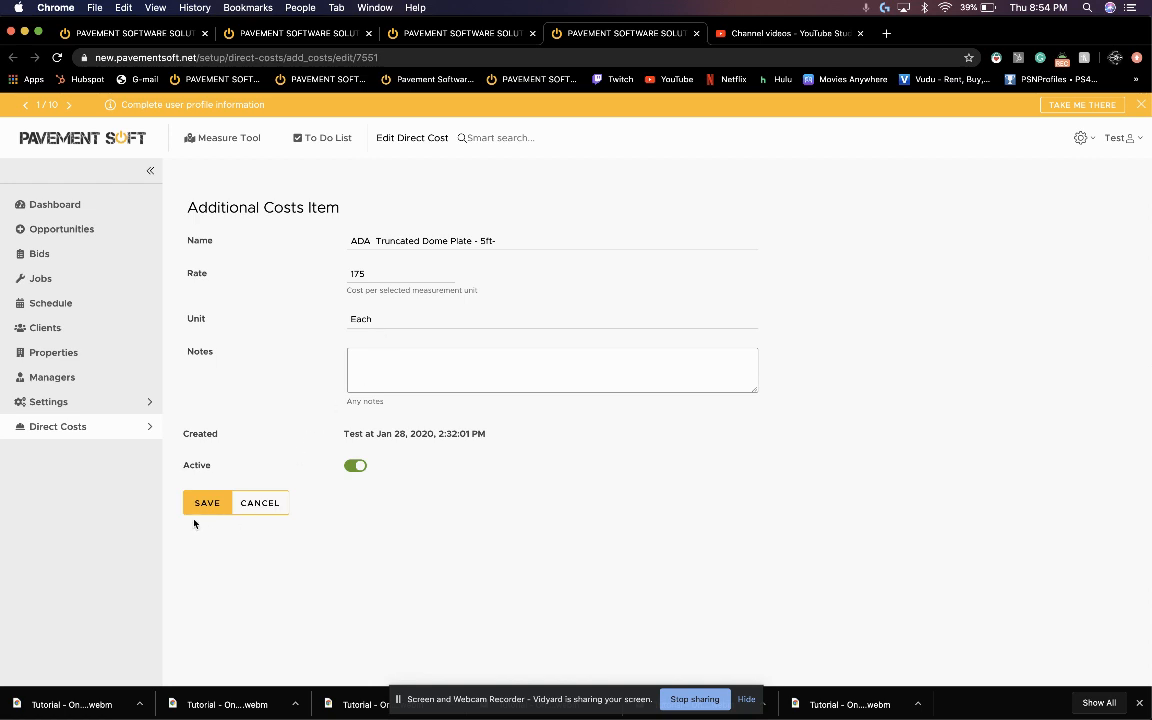
left_click(257, 503)
Open the Stripings item "ADA Symbol ONLY (white chair)", examine its rate and available measurement units, and cancel the form.
left_click(153, 428)
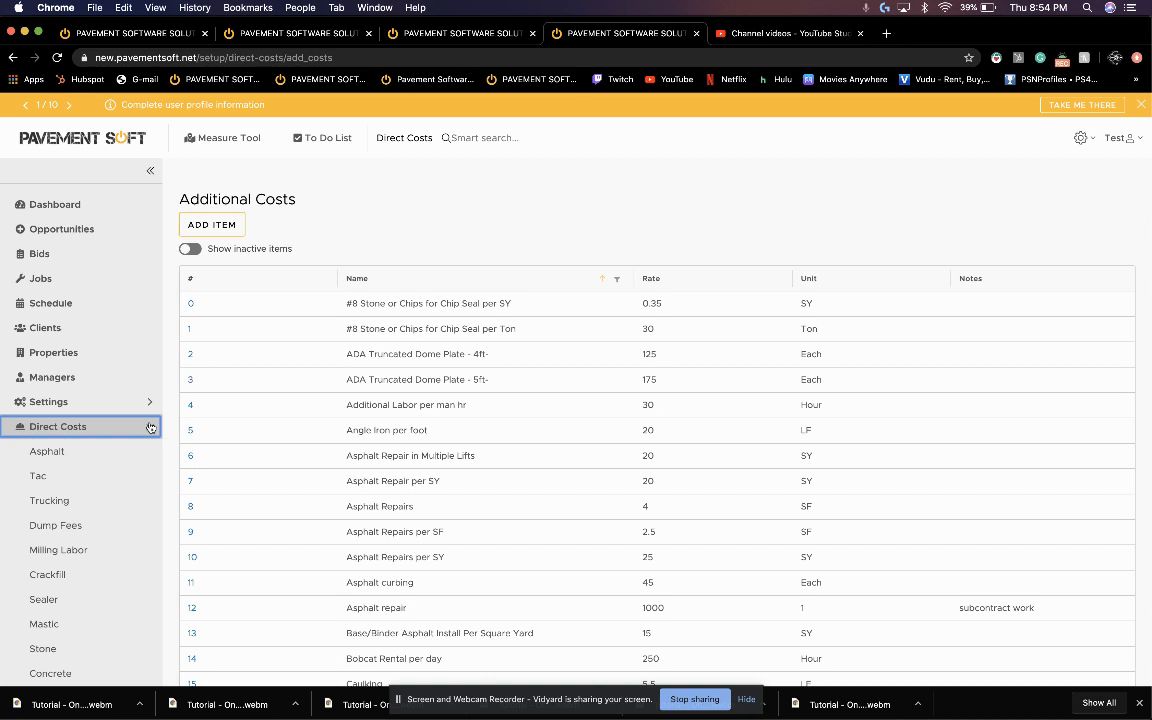
scroll(134, 625, "down", 3)
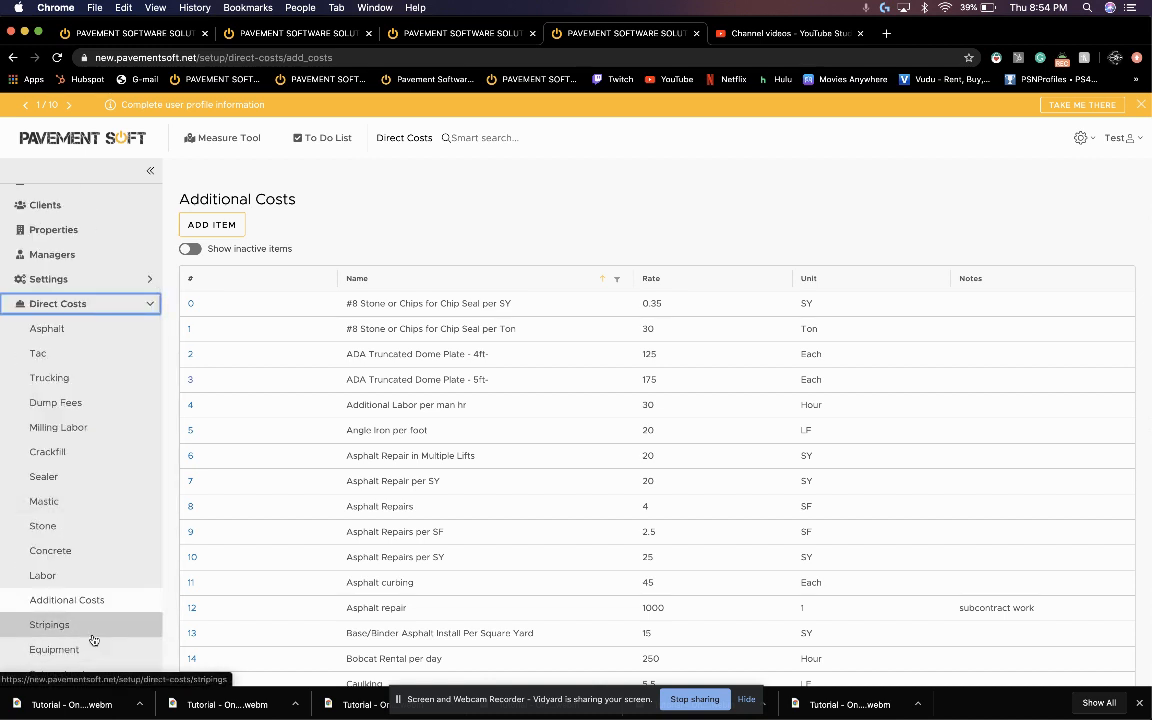
left_click(99, 632)
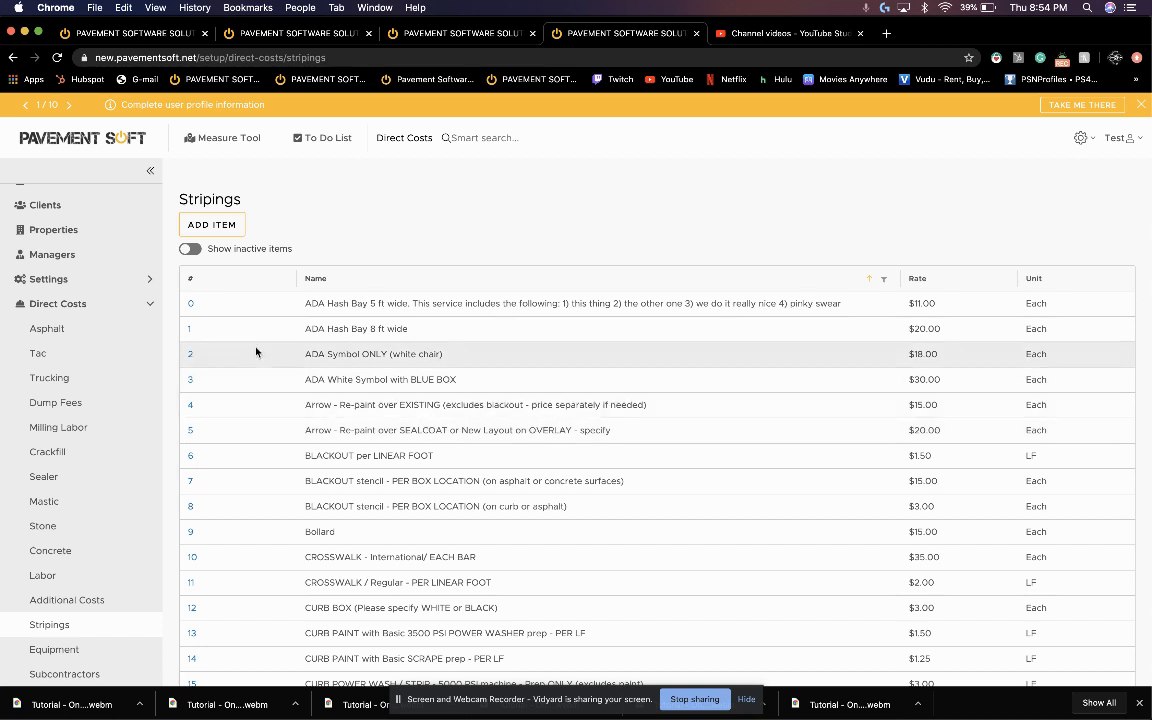
left_click(190, 358)
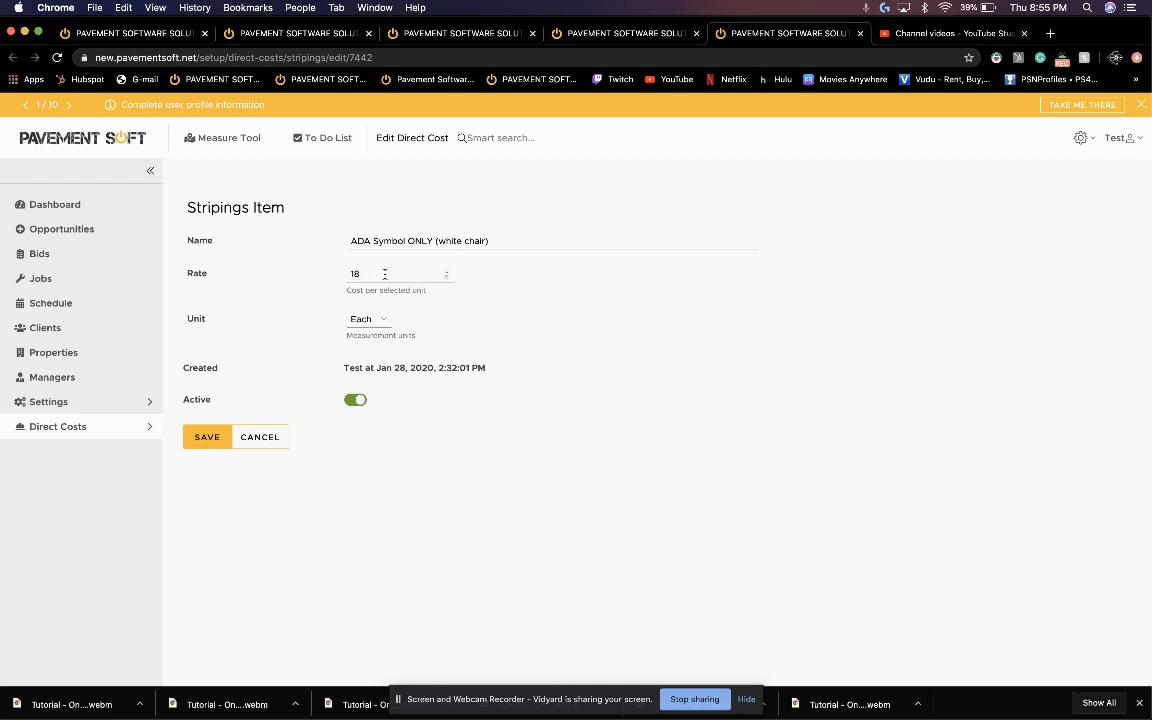
left_click(388, 321)
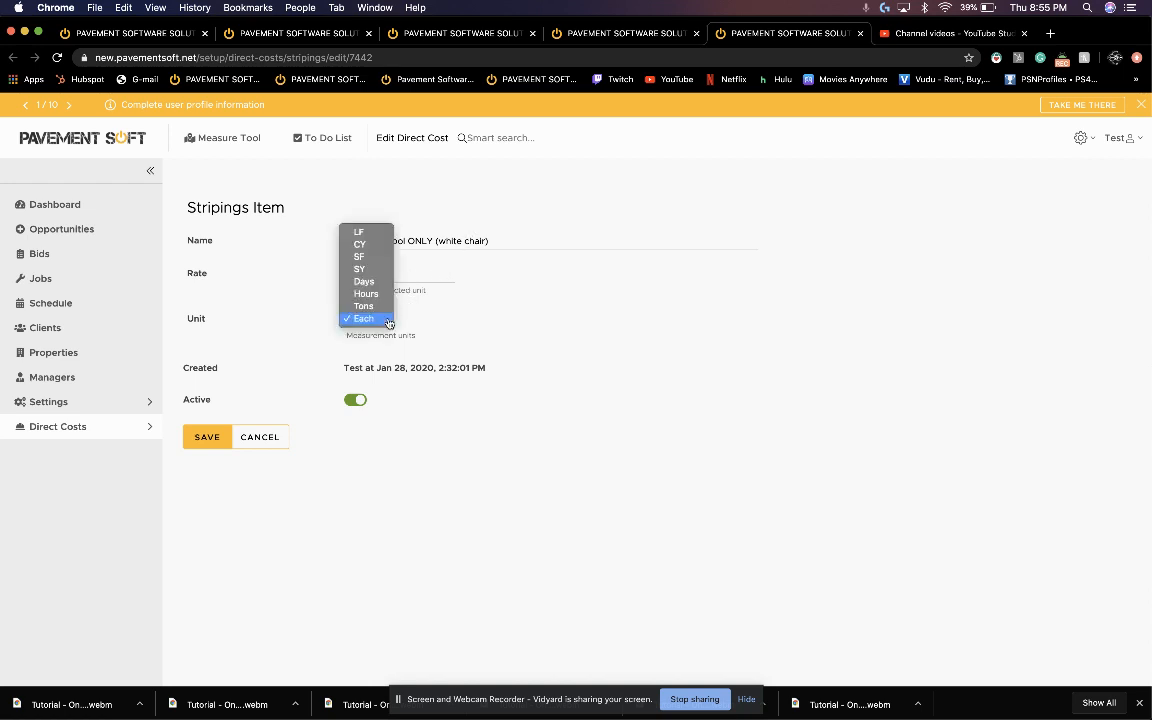
left_click(388, 319)
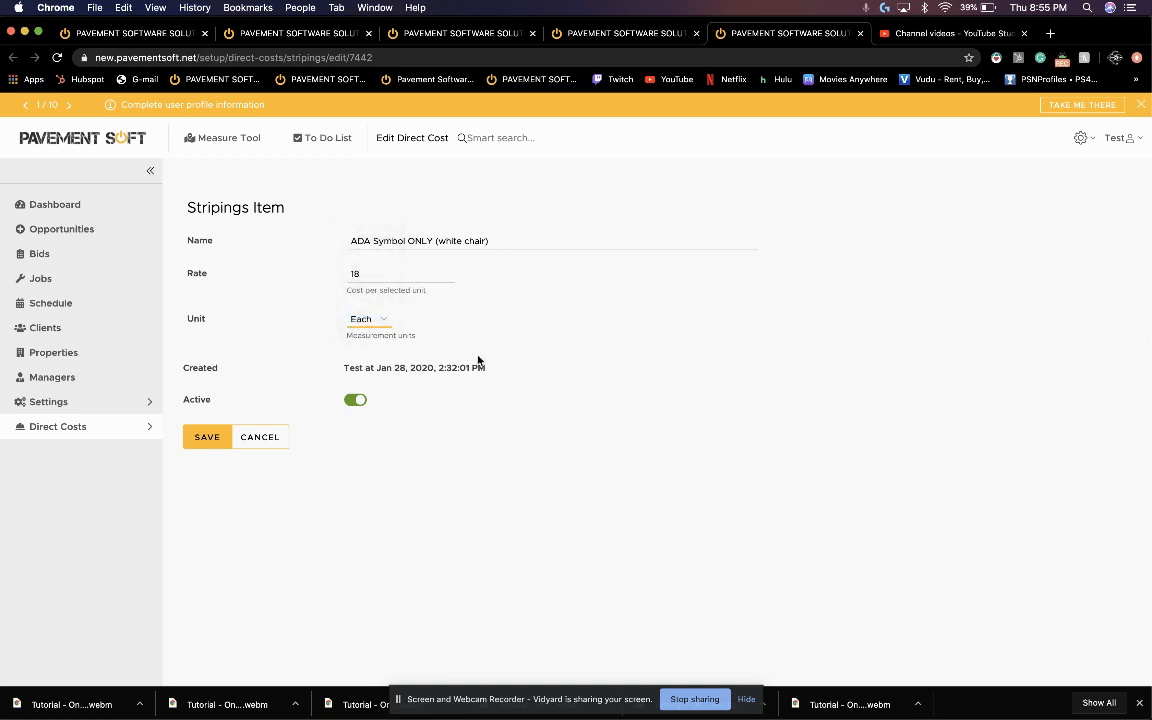
left_click(258, 440)
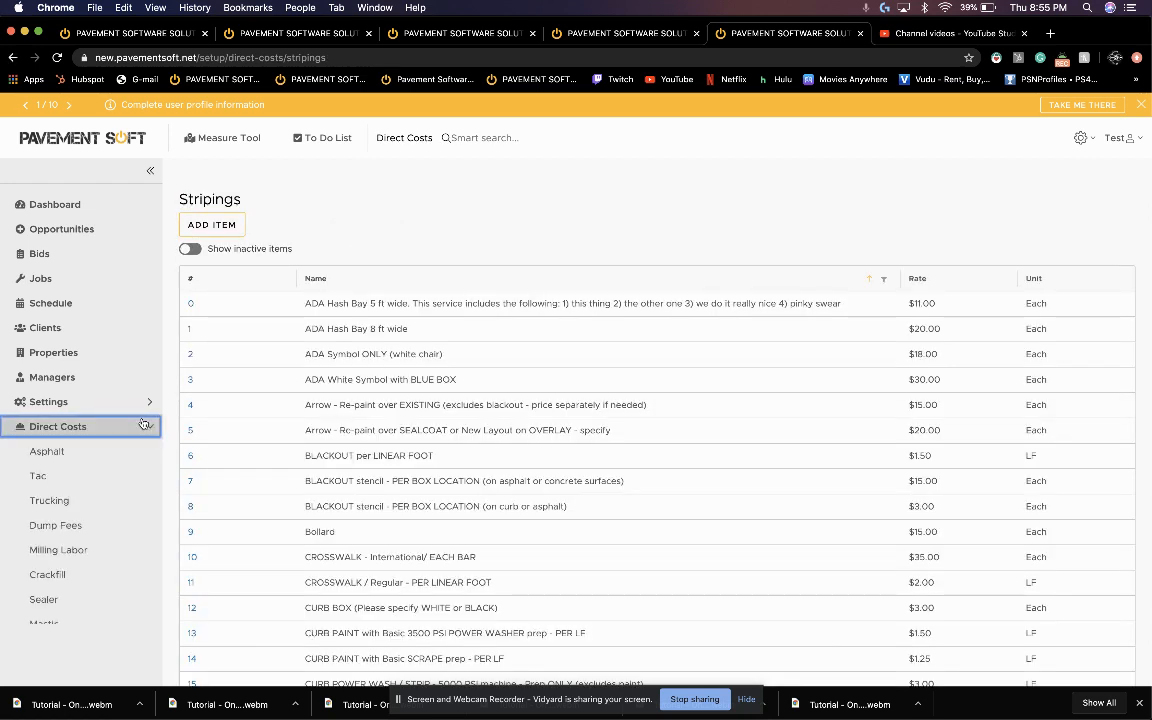
Review the Equipment list, examine the name, rate, unit and notes fields of a new item, and cancel it.
scroll(75, 630, "down", 3)
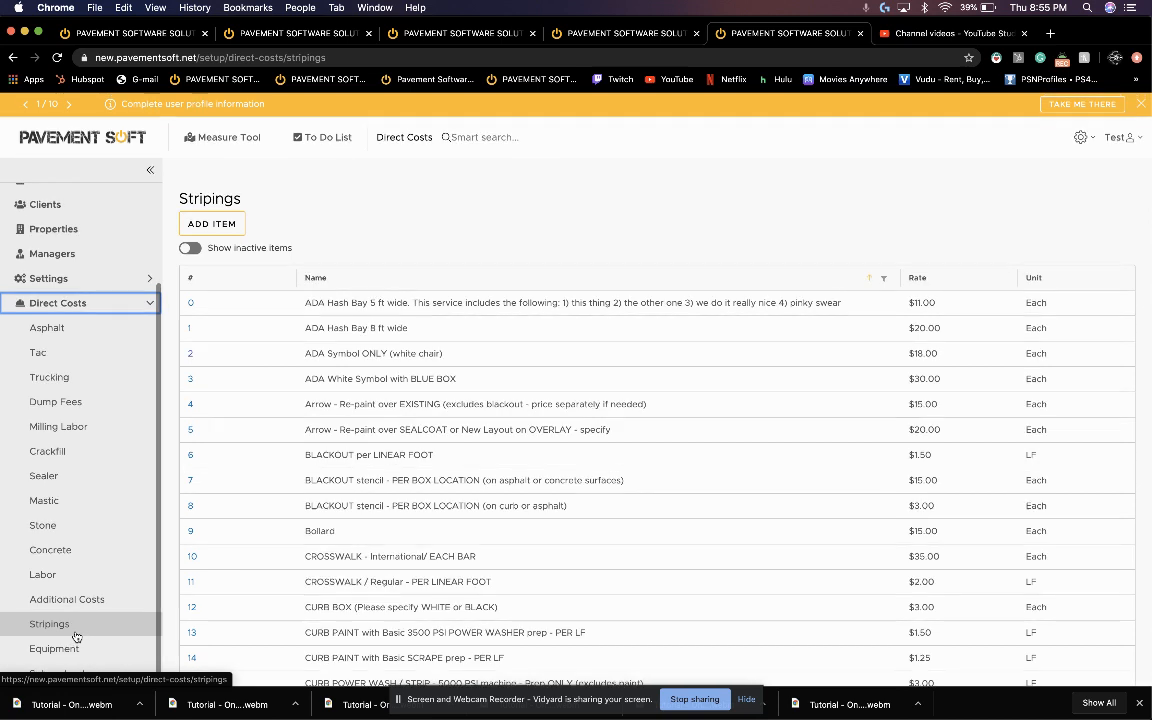
left_click(88, 658)
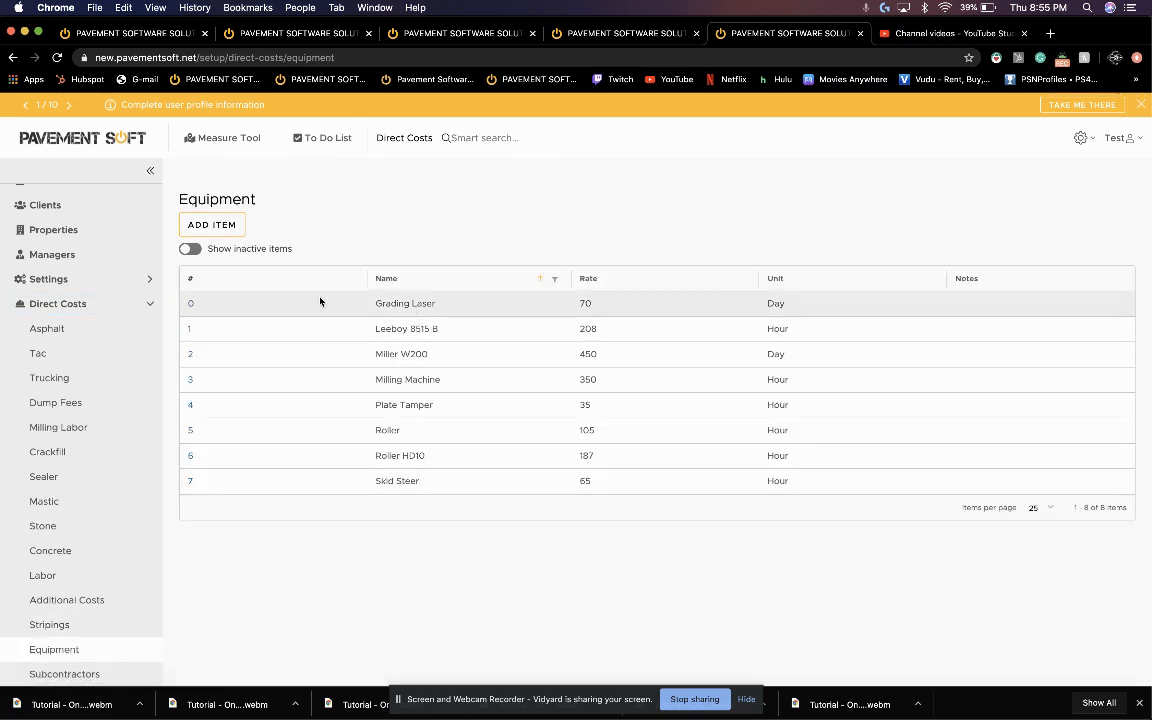
left_click(224, 224)
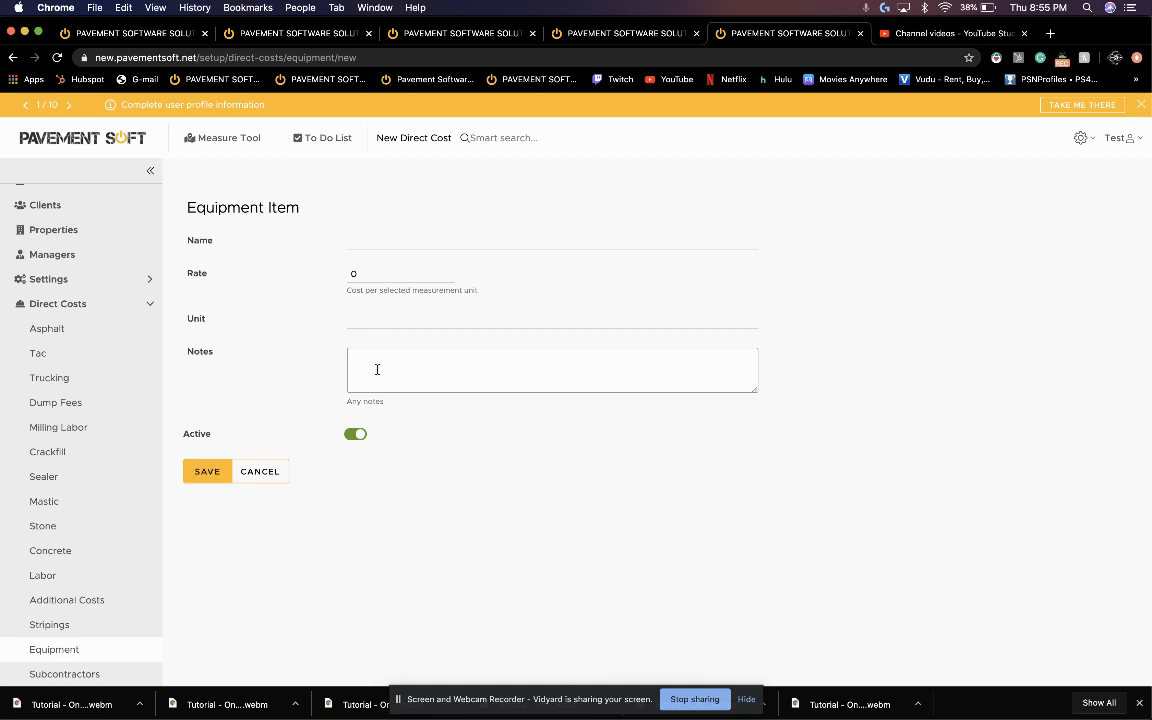
left_click(258, 471)
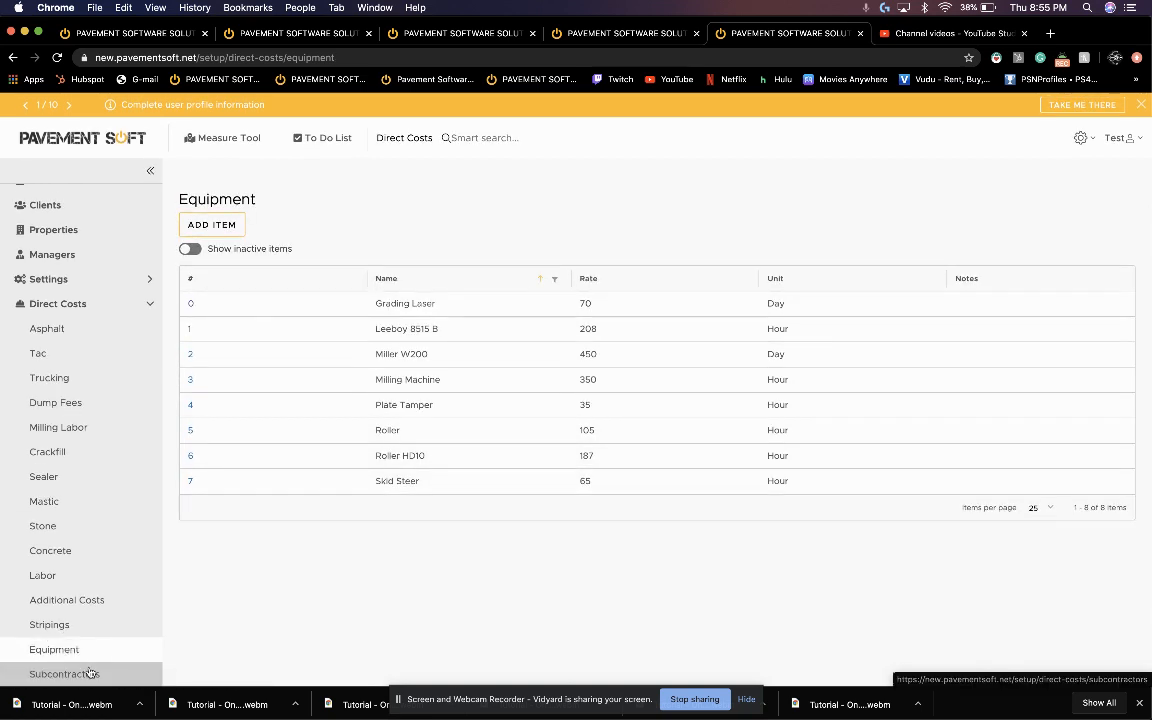
Open a new Subcontractors item, examine its name, rate, unit and notes fields, and cancel it.
left_click(98, 675)
left_click(221, 228)
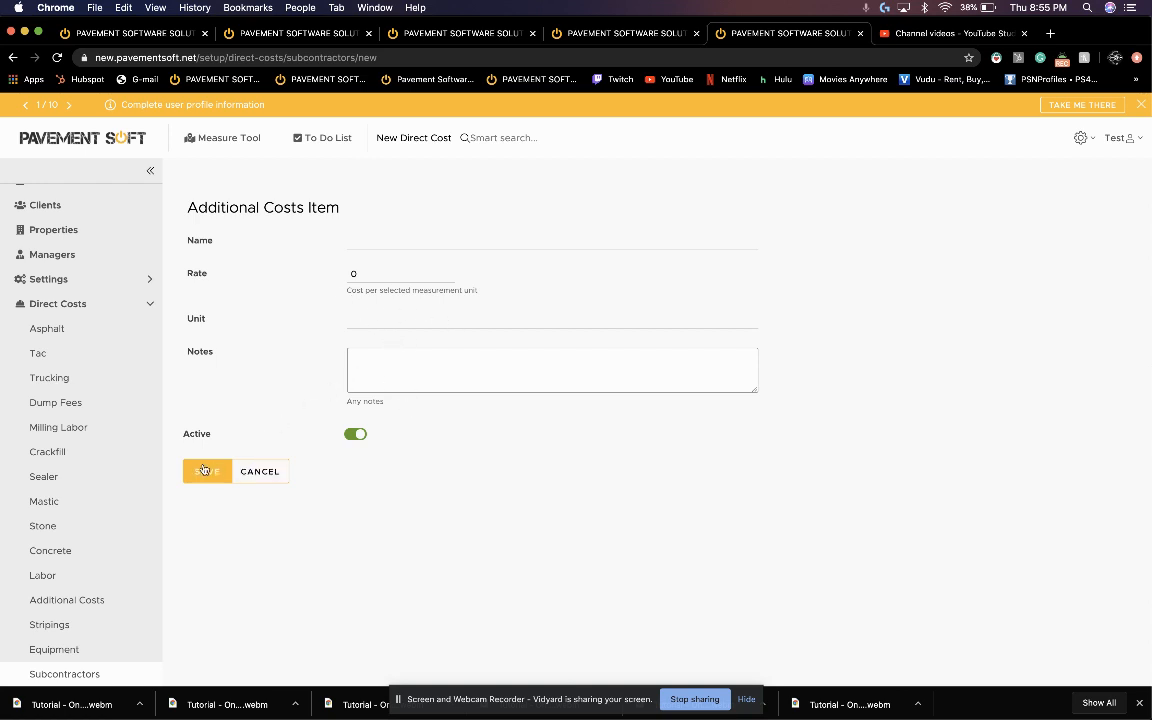
left_click(258, 472)
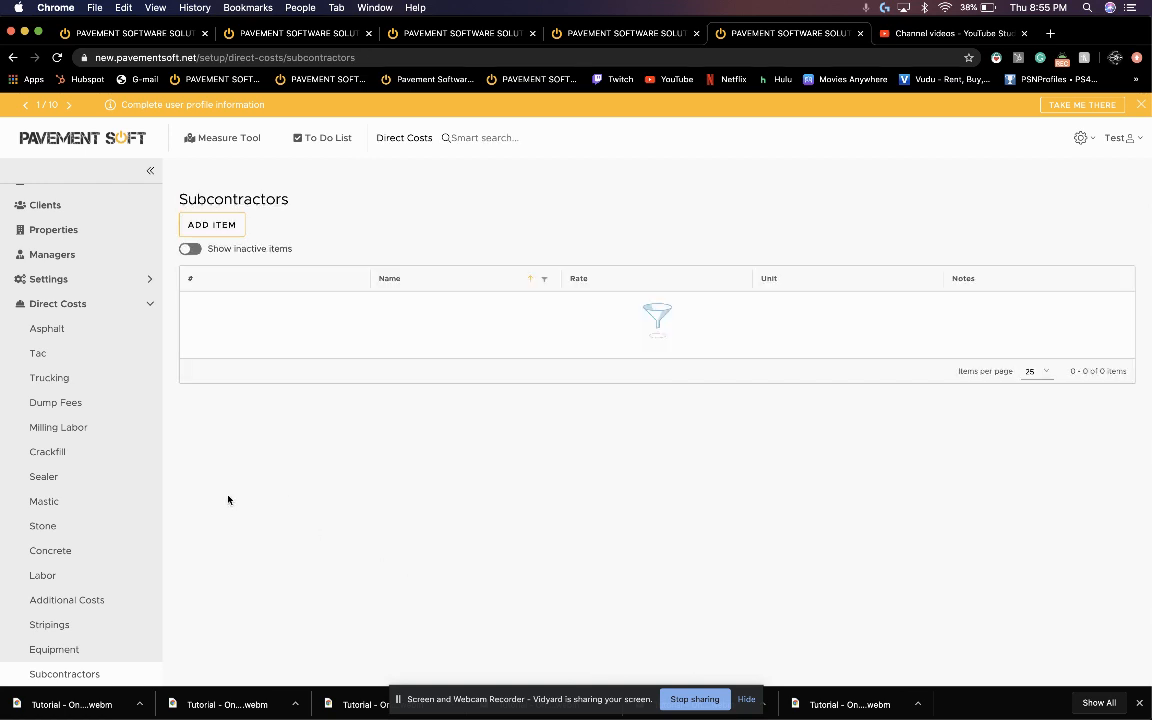
Show 50 items per page in the Asphalt list and look through its entries.
left_click(105, 327)
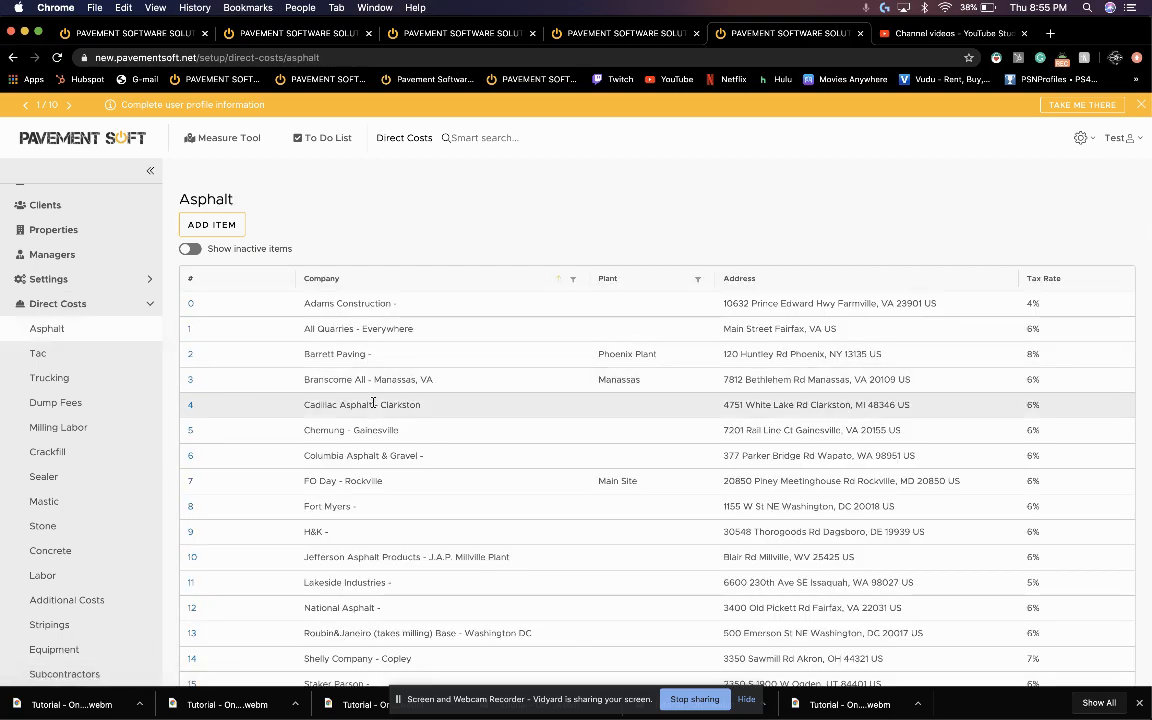
scroll(373, 402, "down", 5)
scroll(398, 370, "up", 3)
scroll(401, 370, "down", 3)
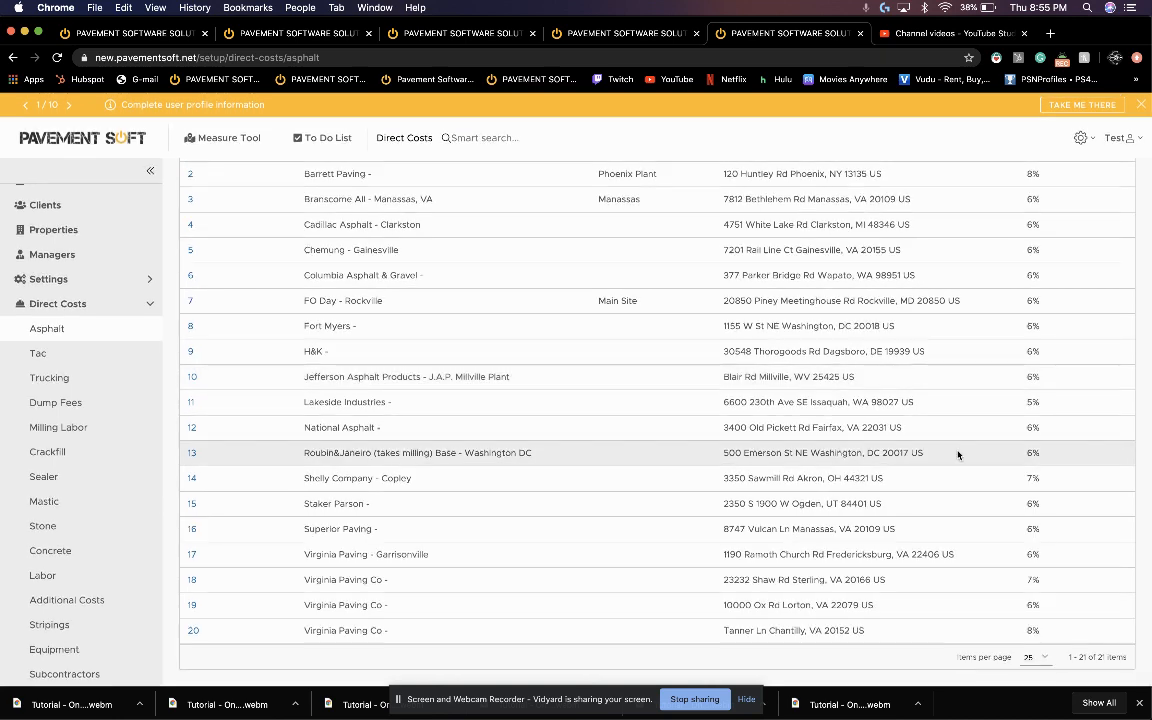
left_click(1040, 662)
left_click(1037, 669)
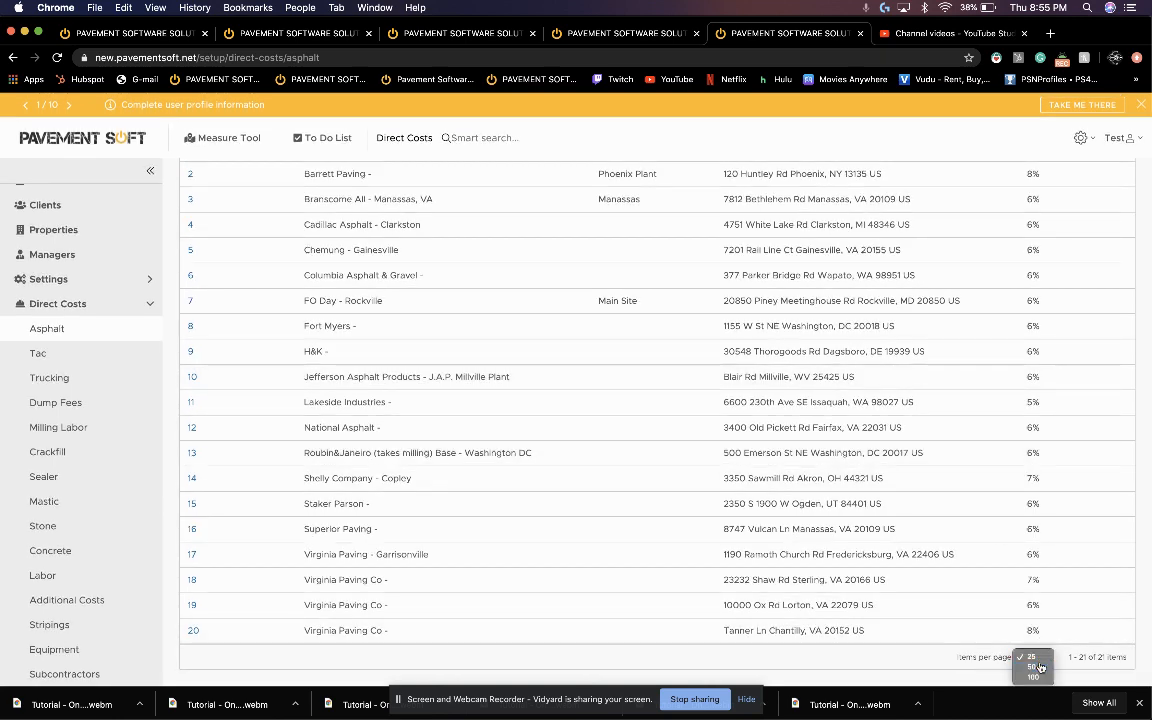
scroll(401, 360, "up", 2)
scroll(401, 360, "down", 3)
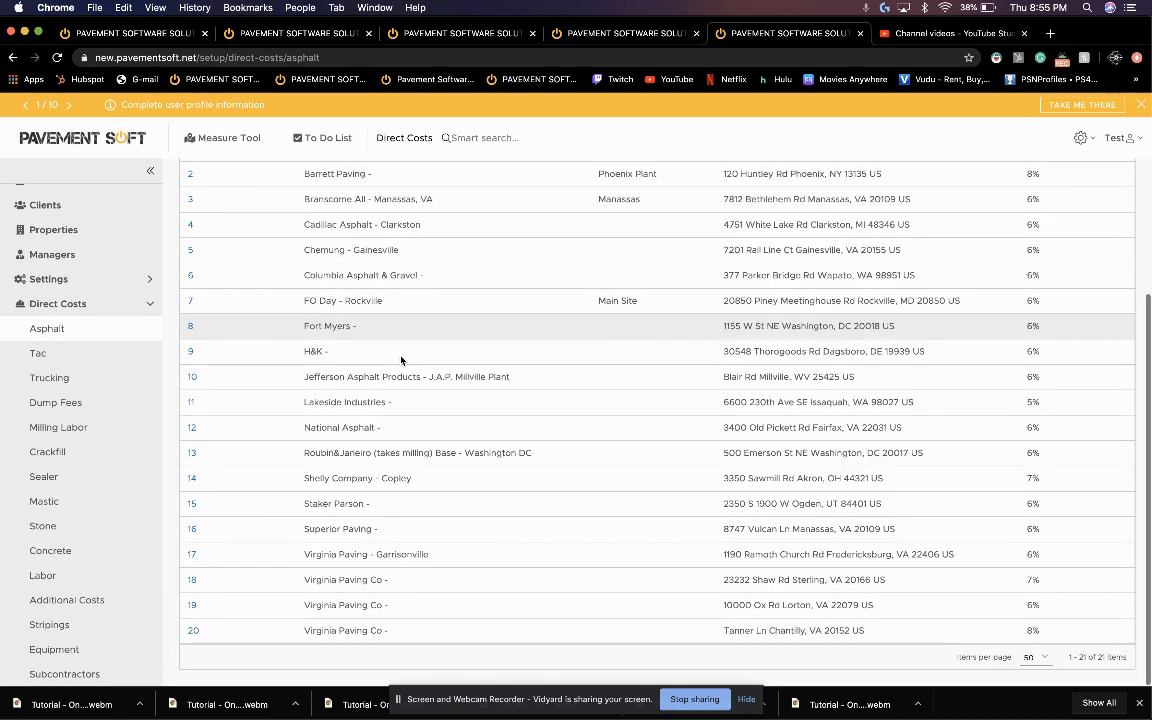
scroll(401, 360, "up", 3)
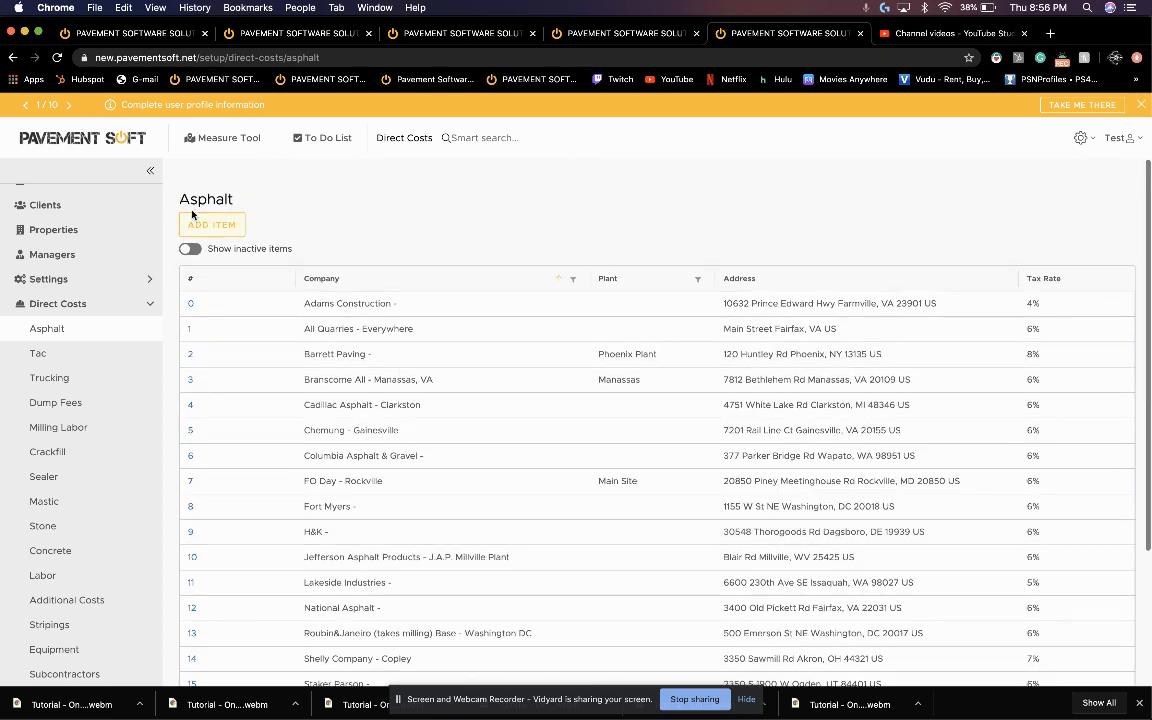